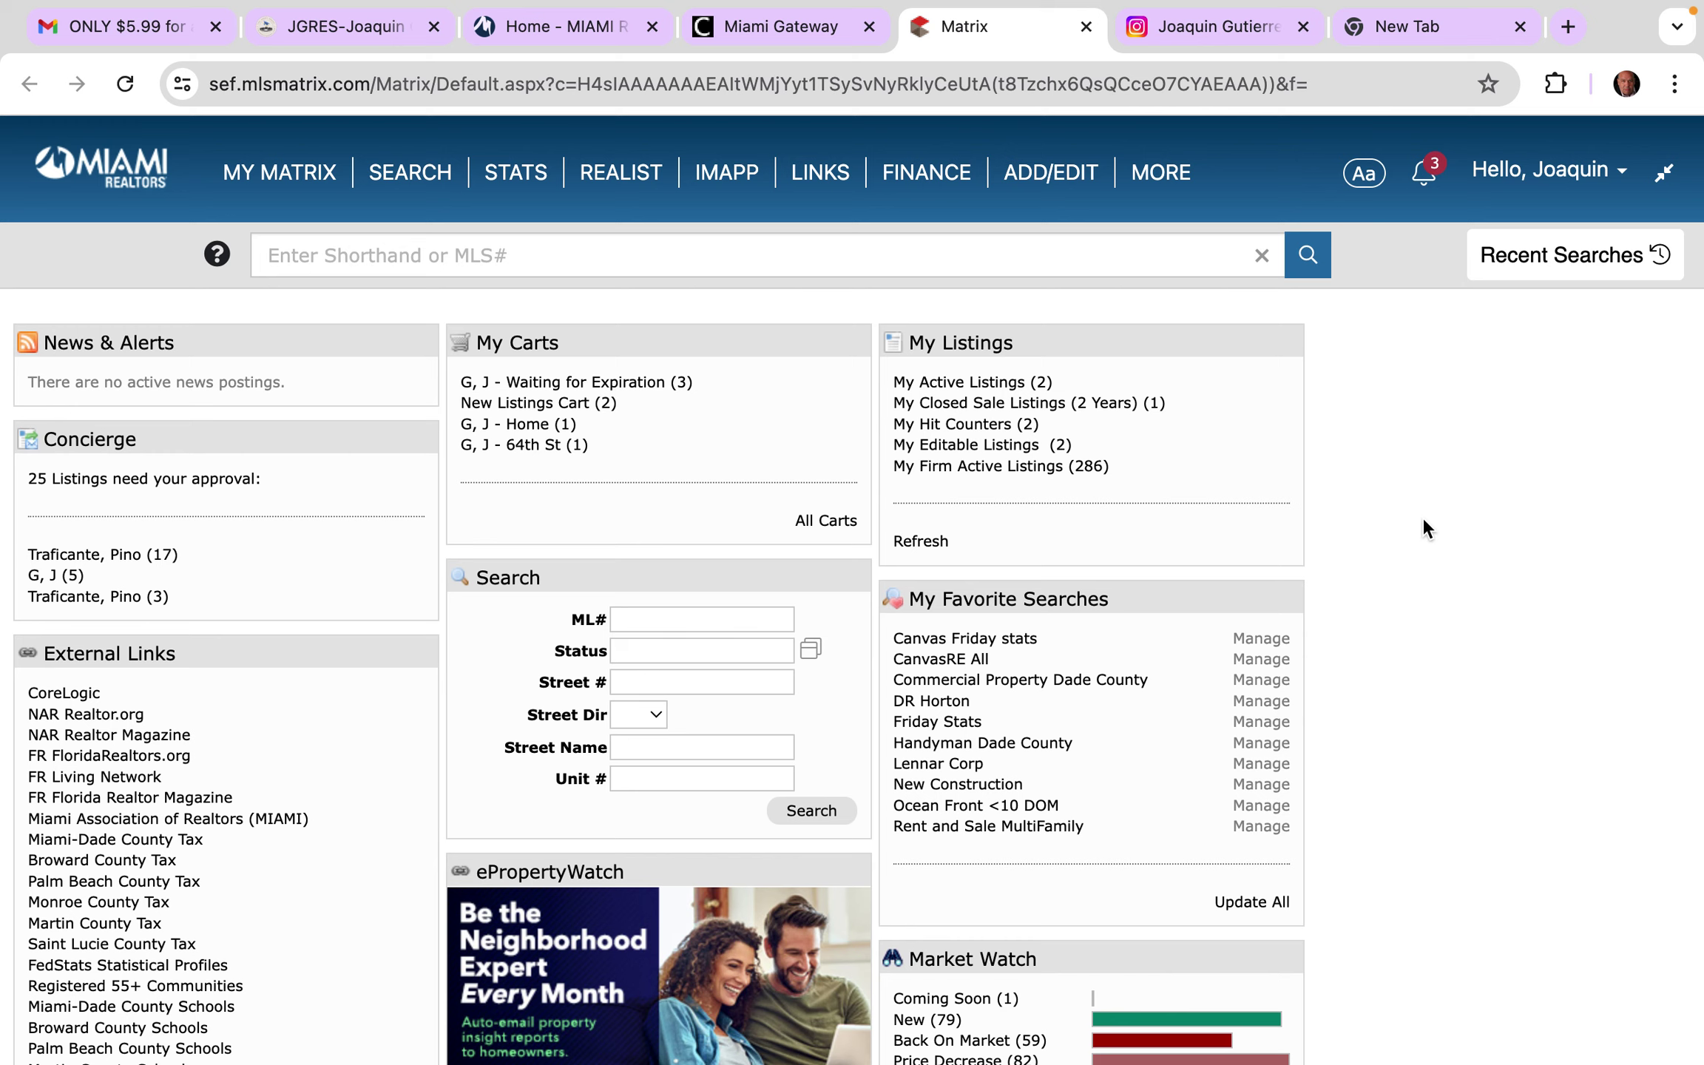
Step: On the Miami Gateway services page, scroll to the NewHomeSource Professional Single Sign On tile
mouse_move(328, 181)
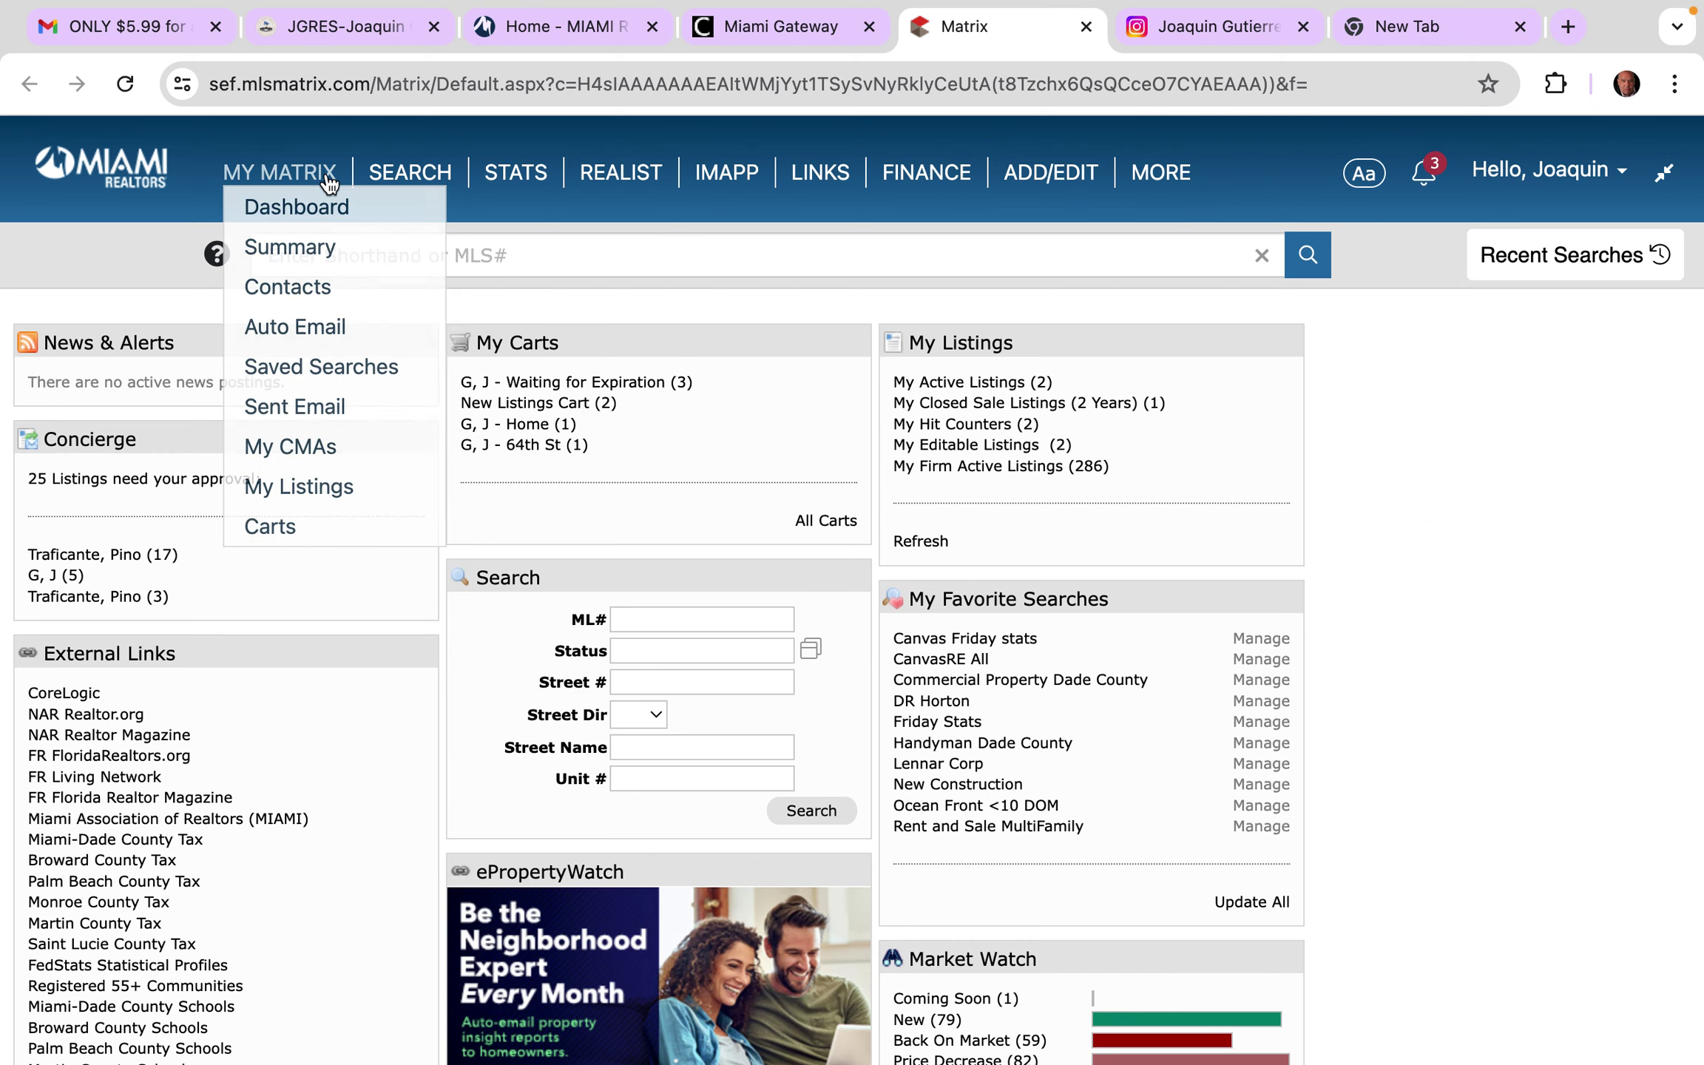
left_click(728, 27)
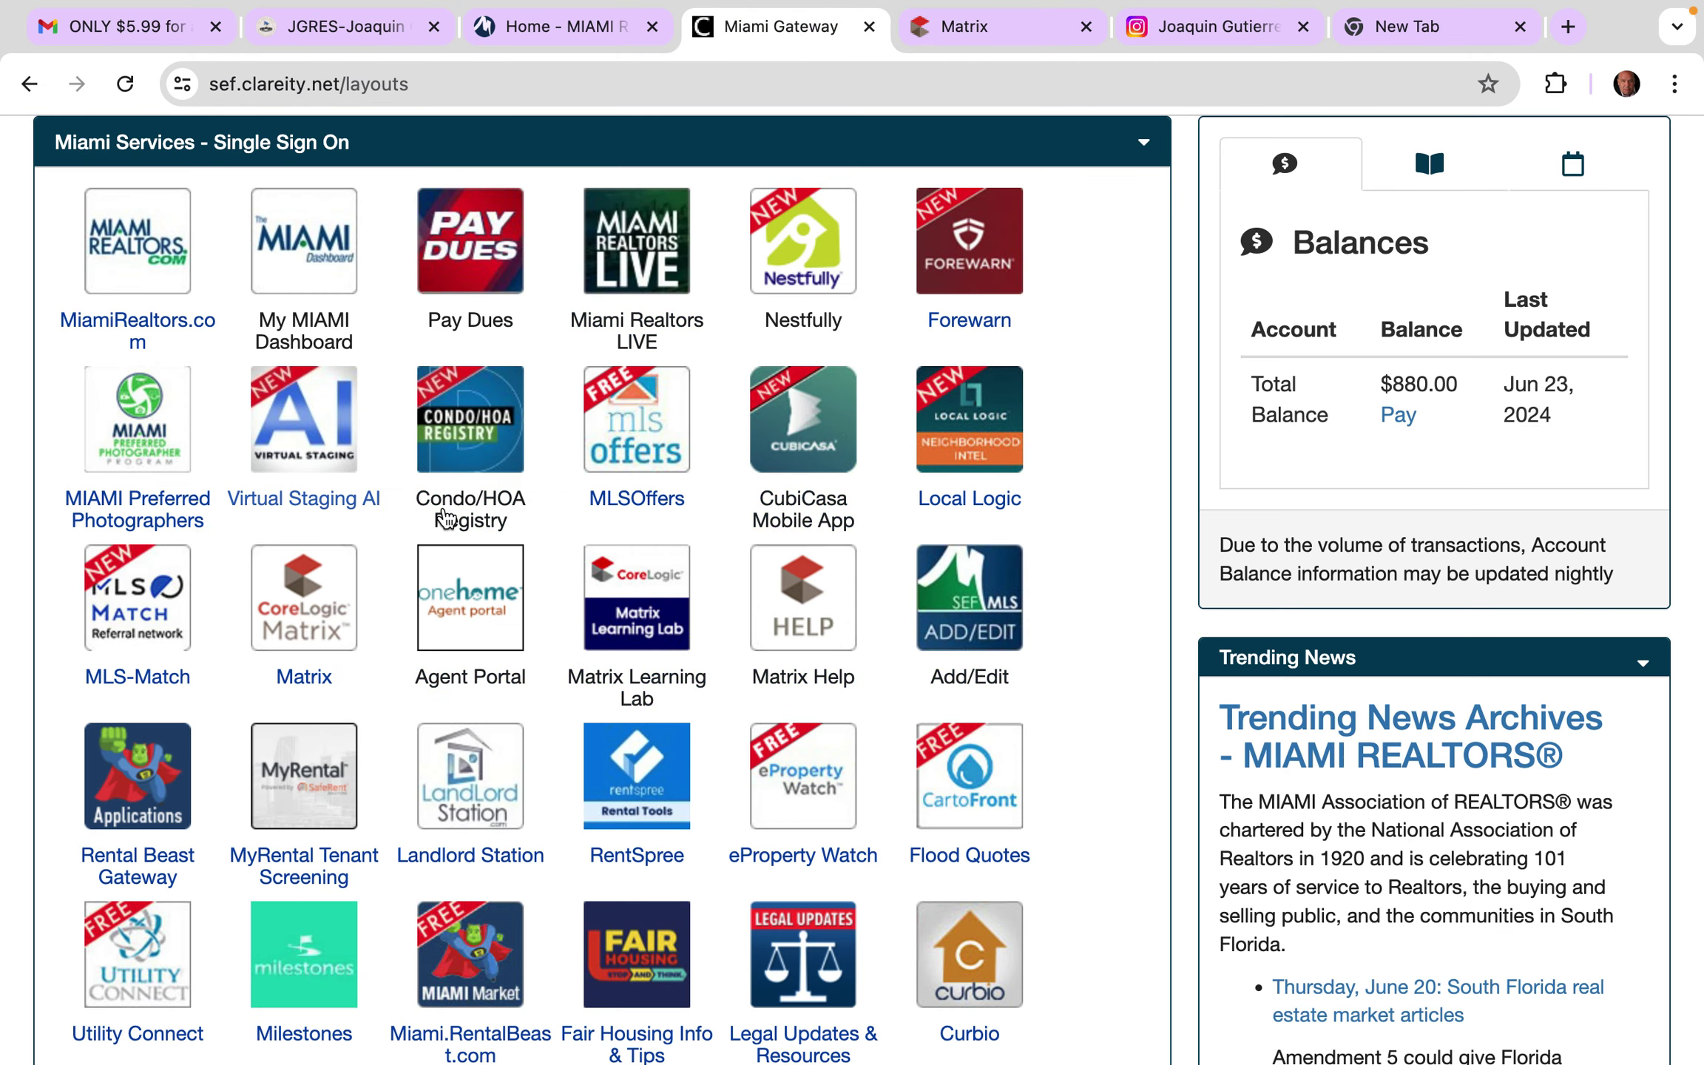
scroll(695, 513, "down", 12)
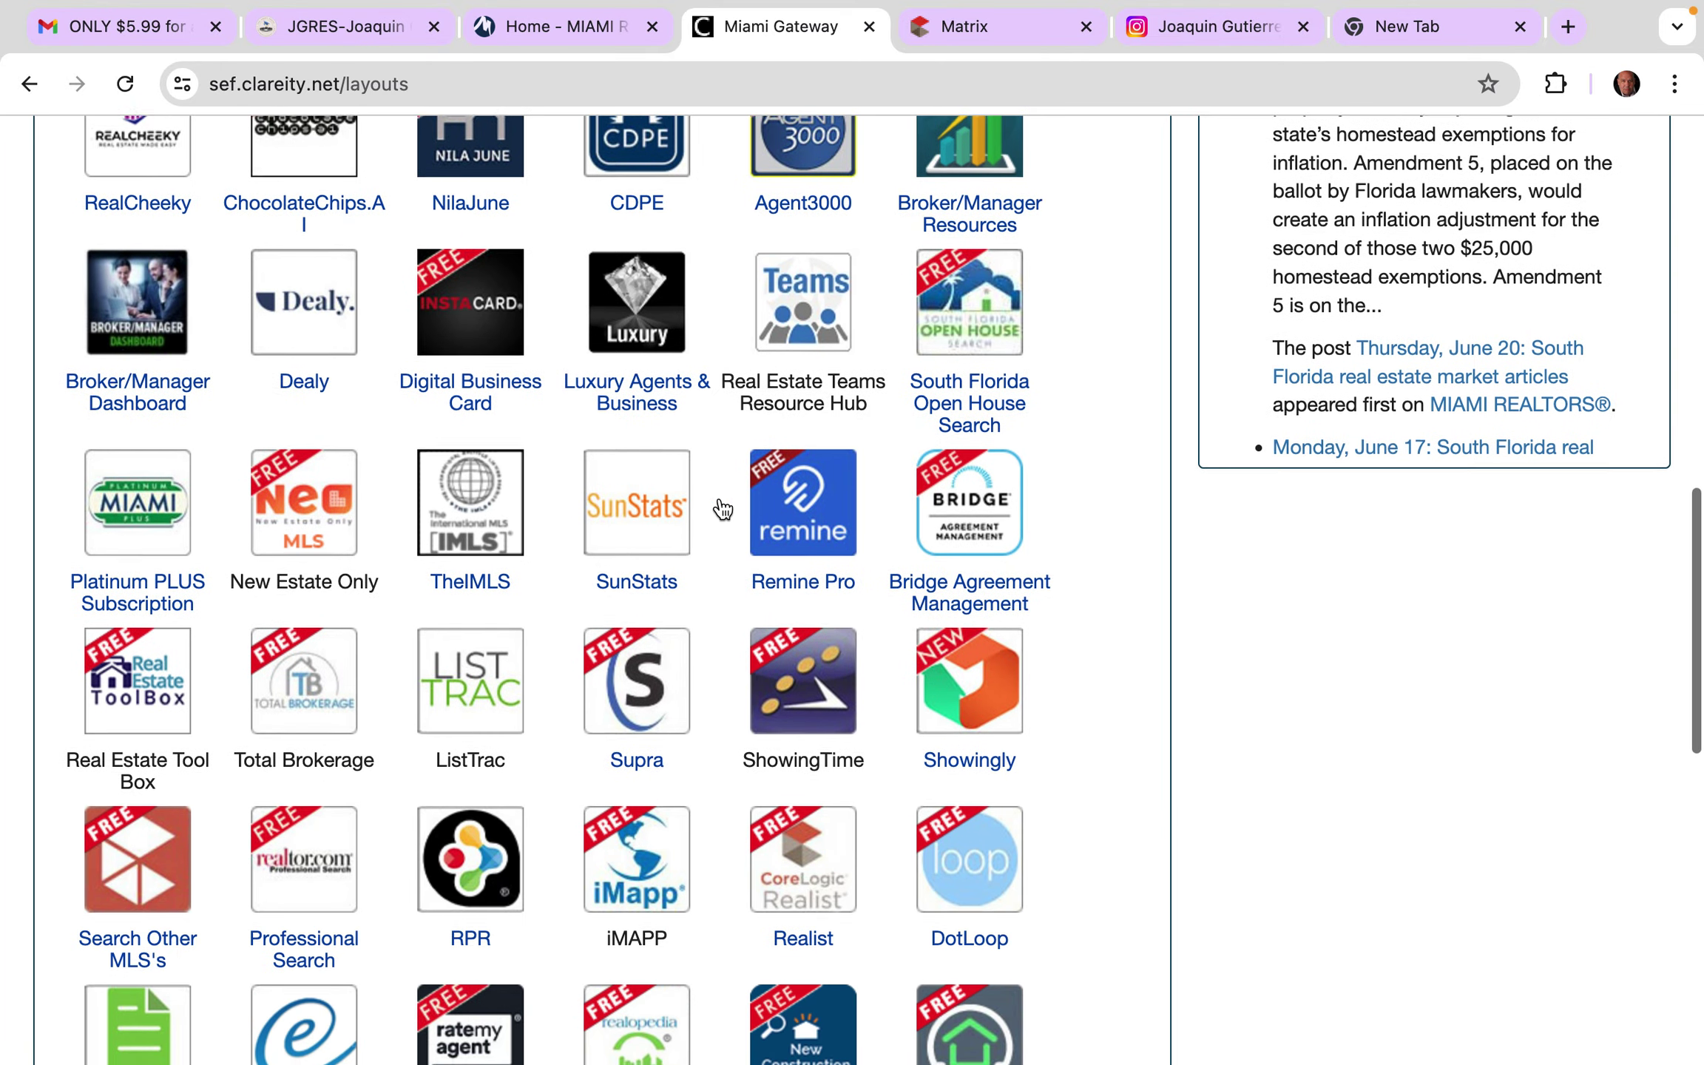
scroll(722, 509, "down", 8)
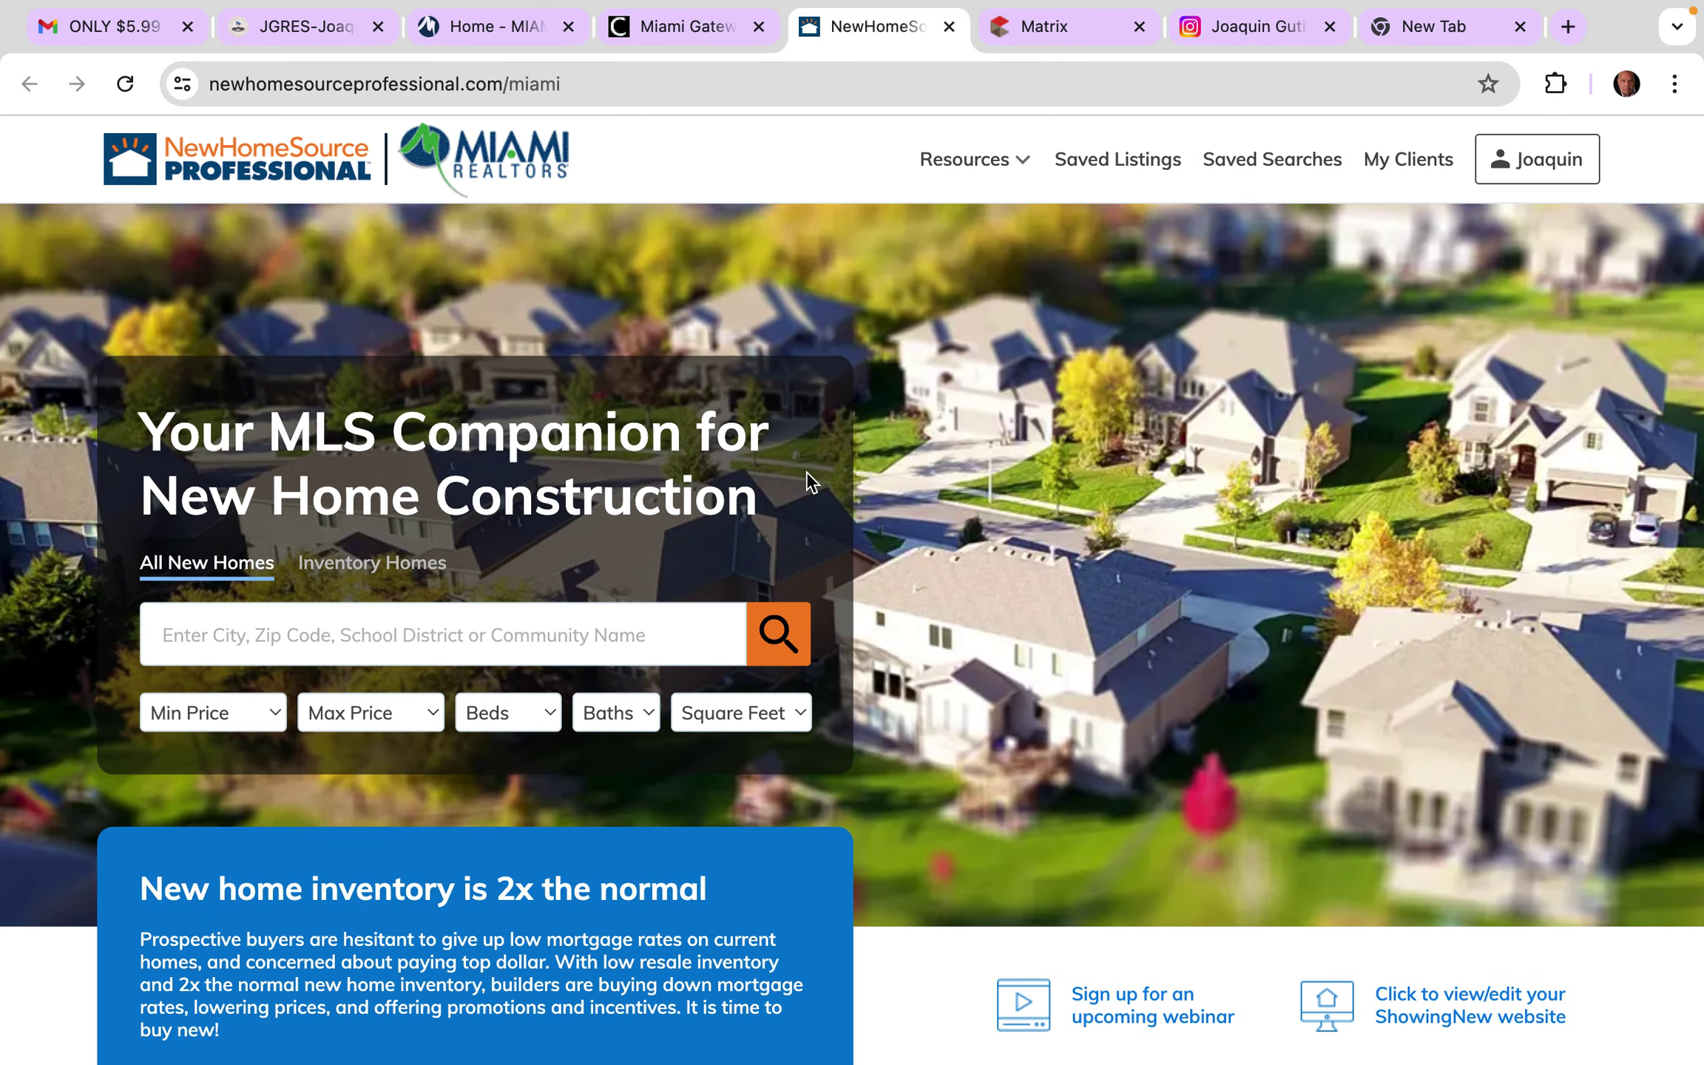
left_click(1516, 159)
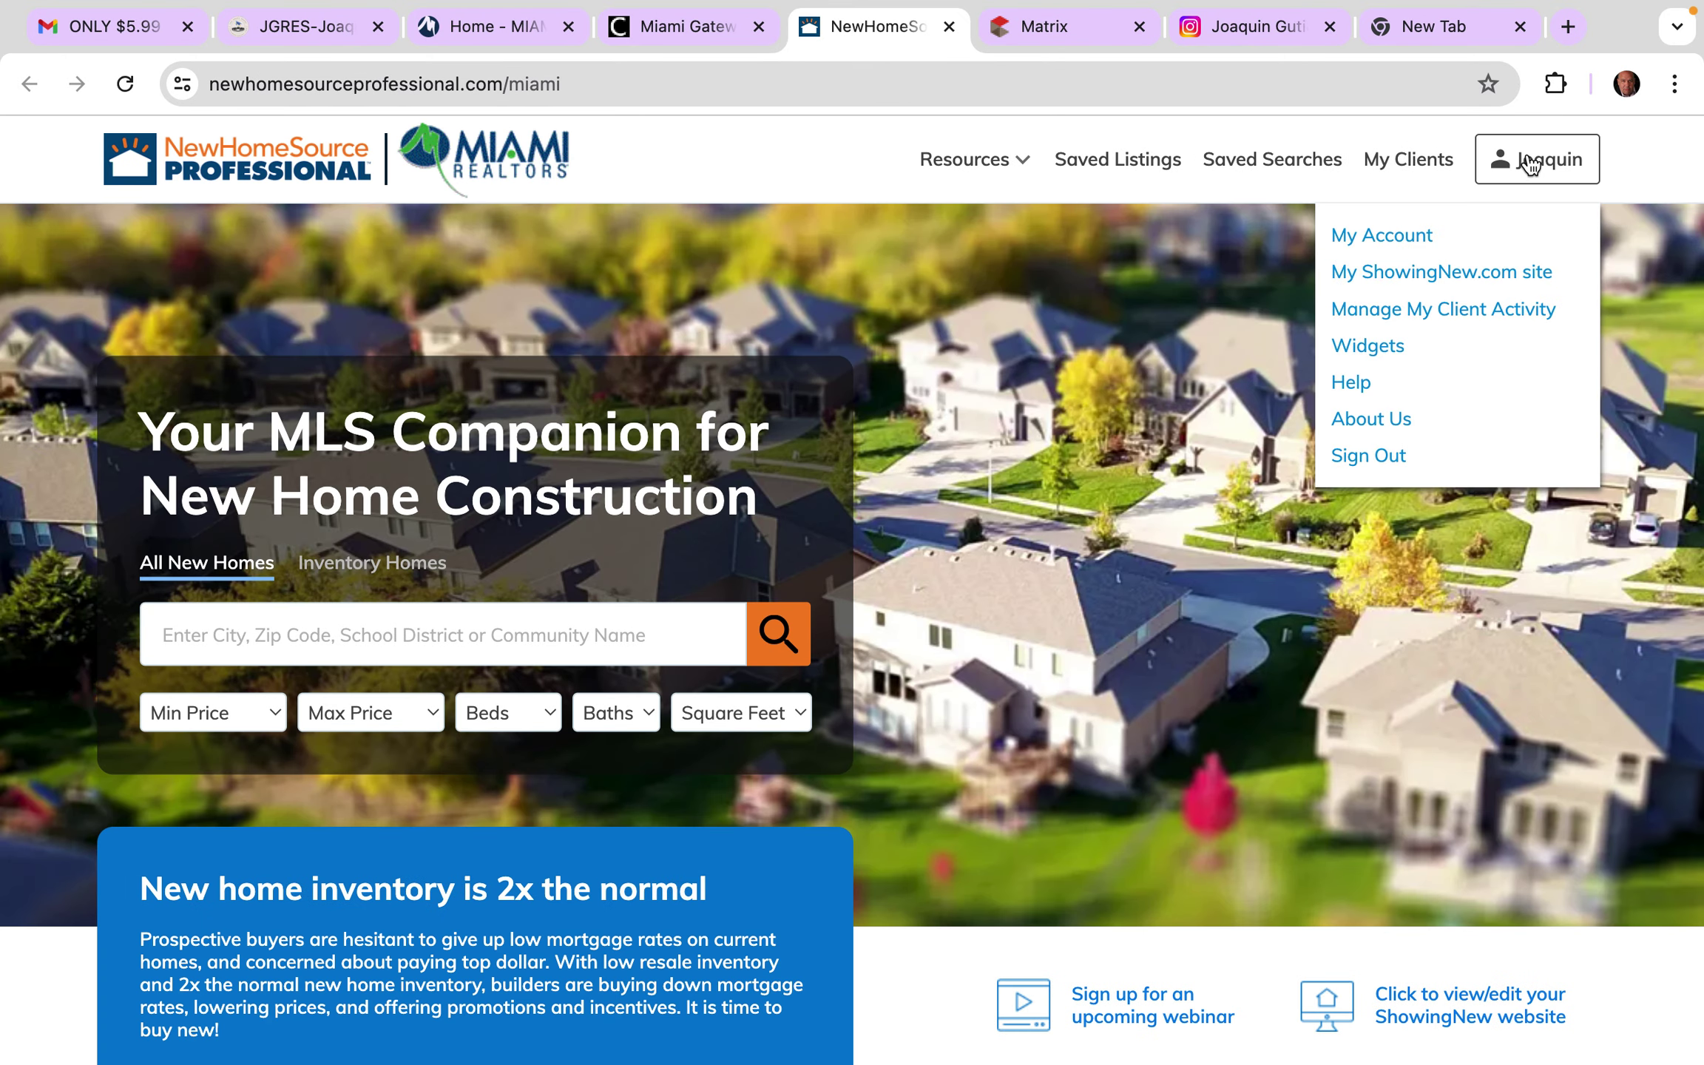
left_click(1529, 167)
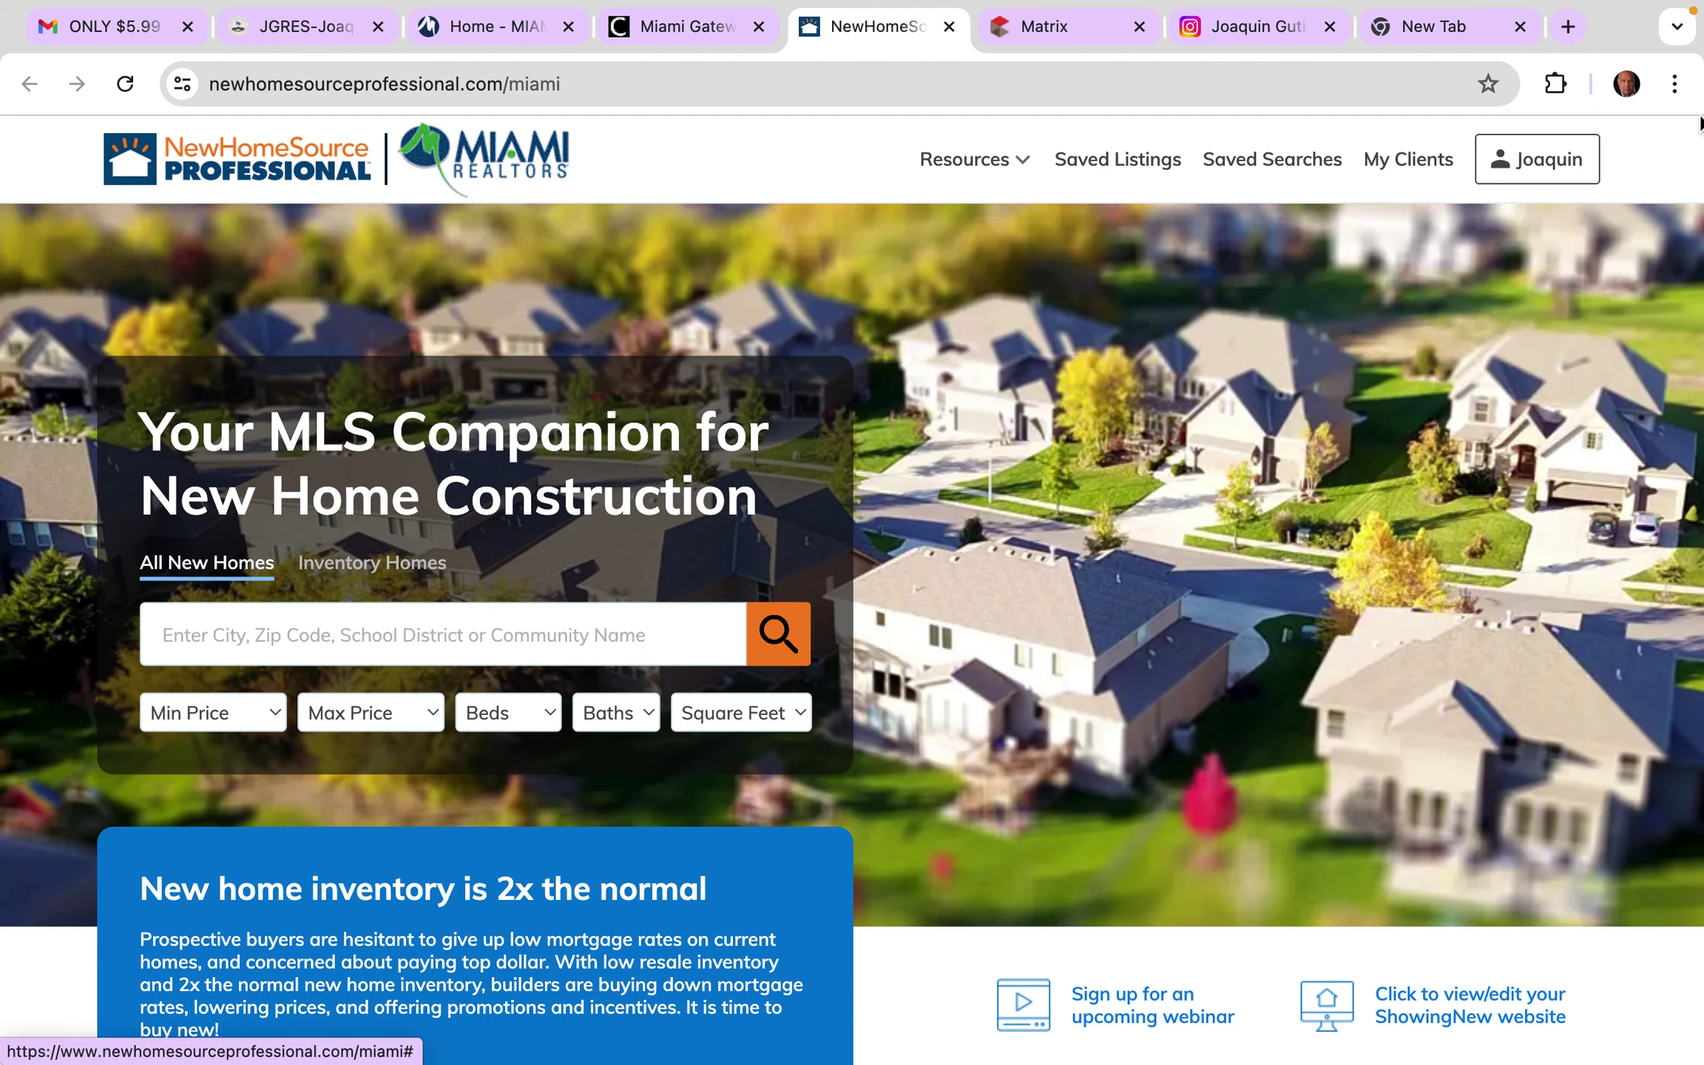
left_click(1516, 159)
left_click(1506, 161)
left_click(1517, 167)
left_click(1516, 164)
left_click(1542, 167)
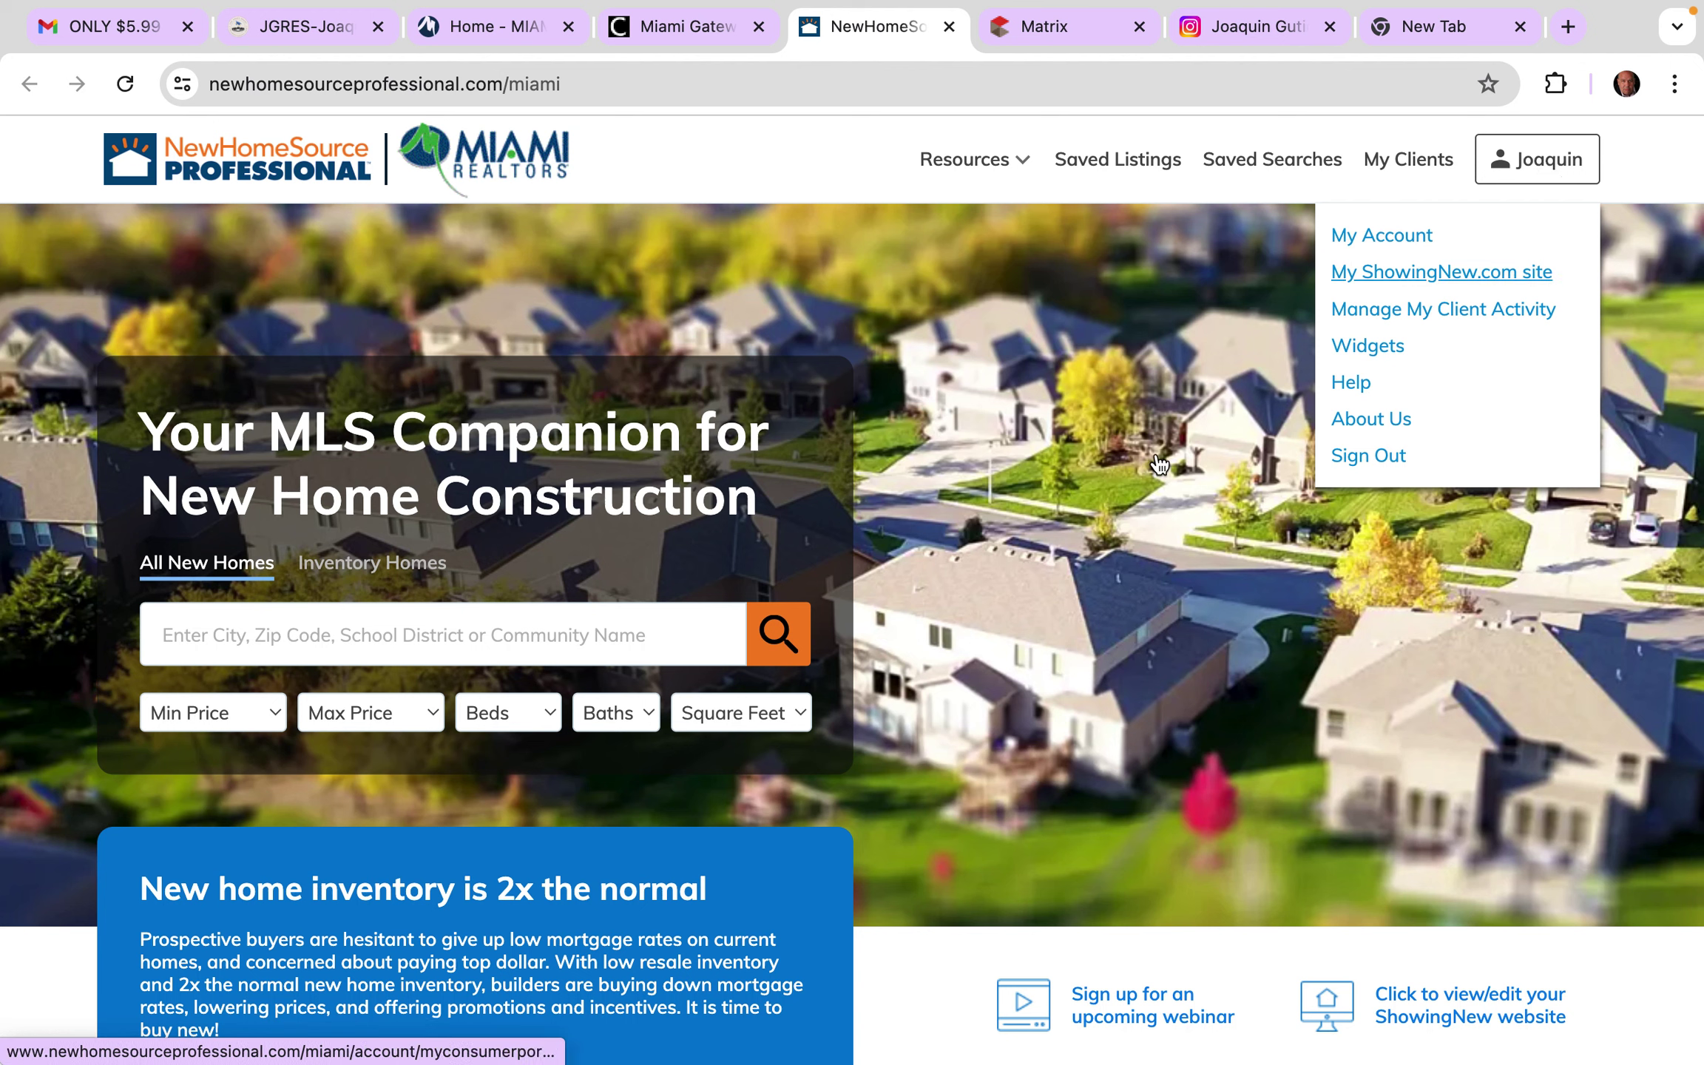
left_click(513, 637)
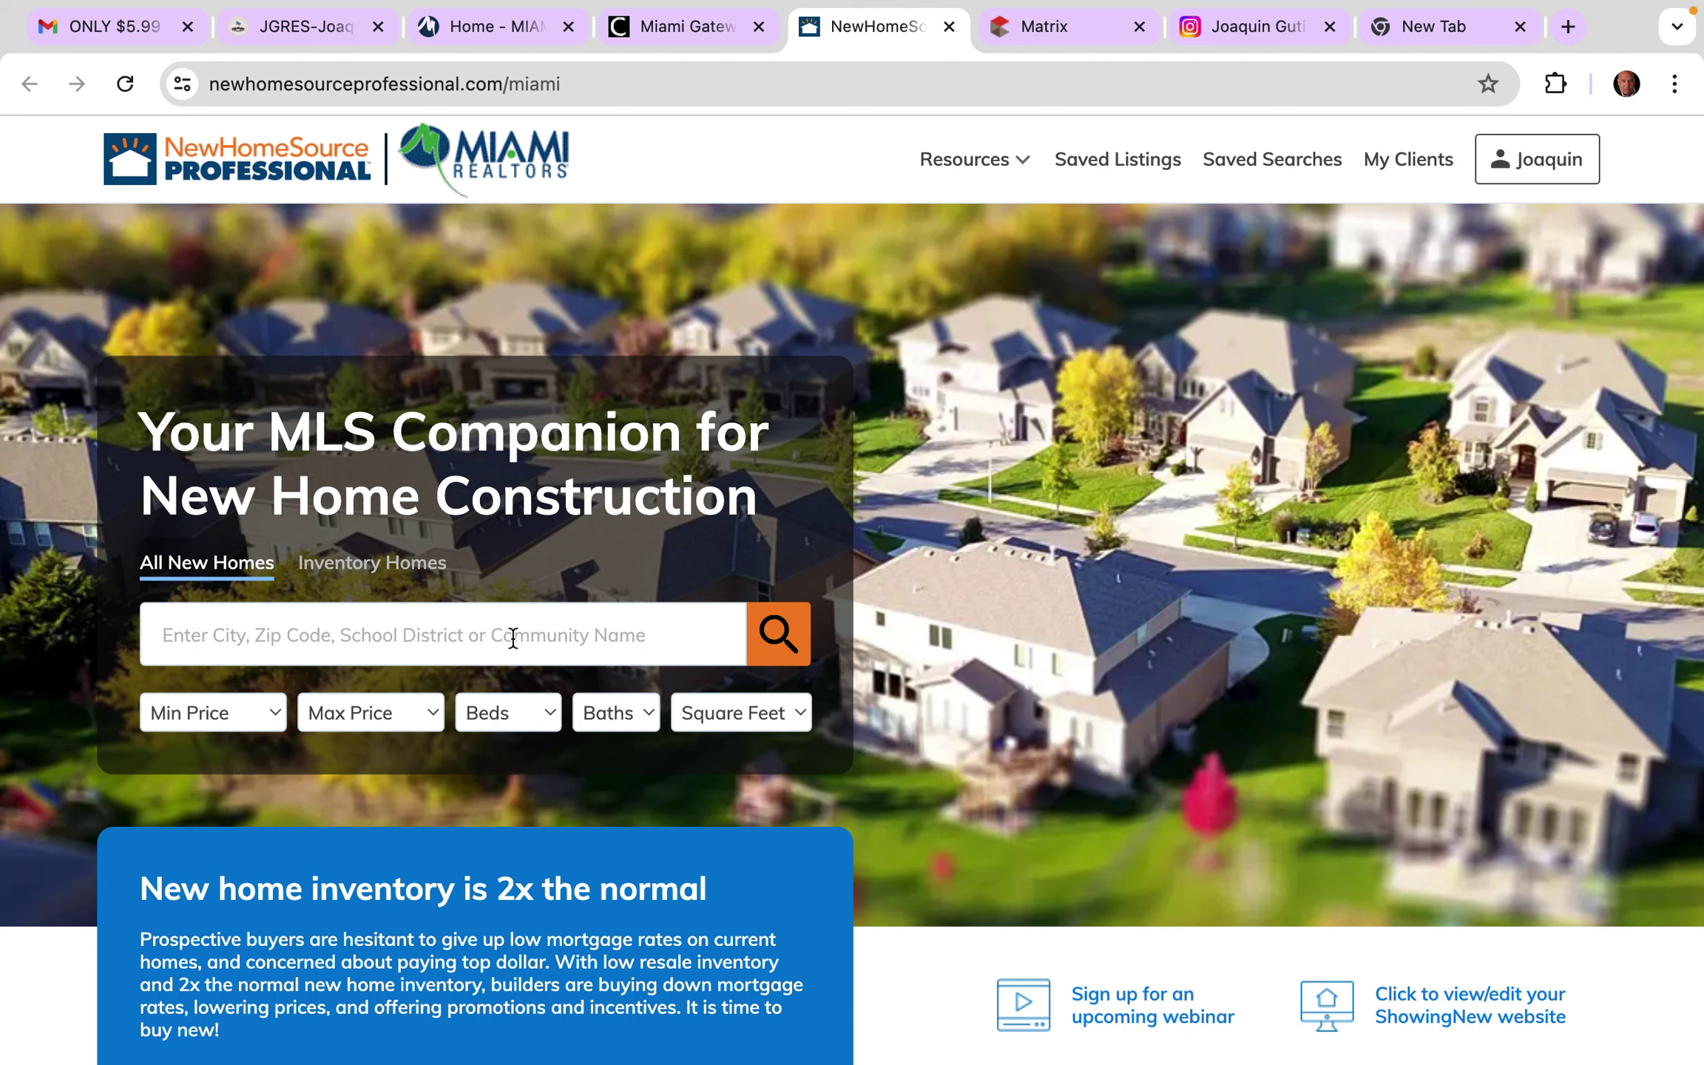
Step: Search new homes in Orlando, FL Area to list the 1407 results
type("orlando")
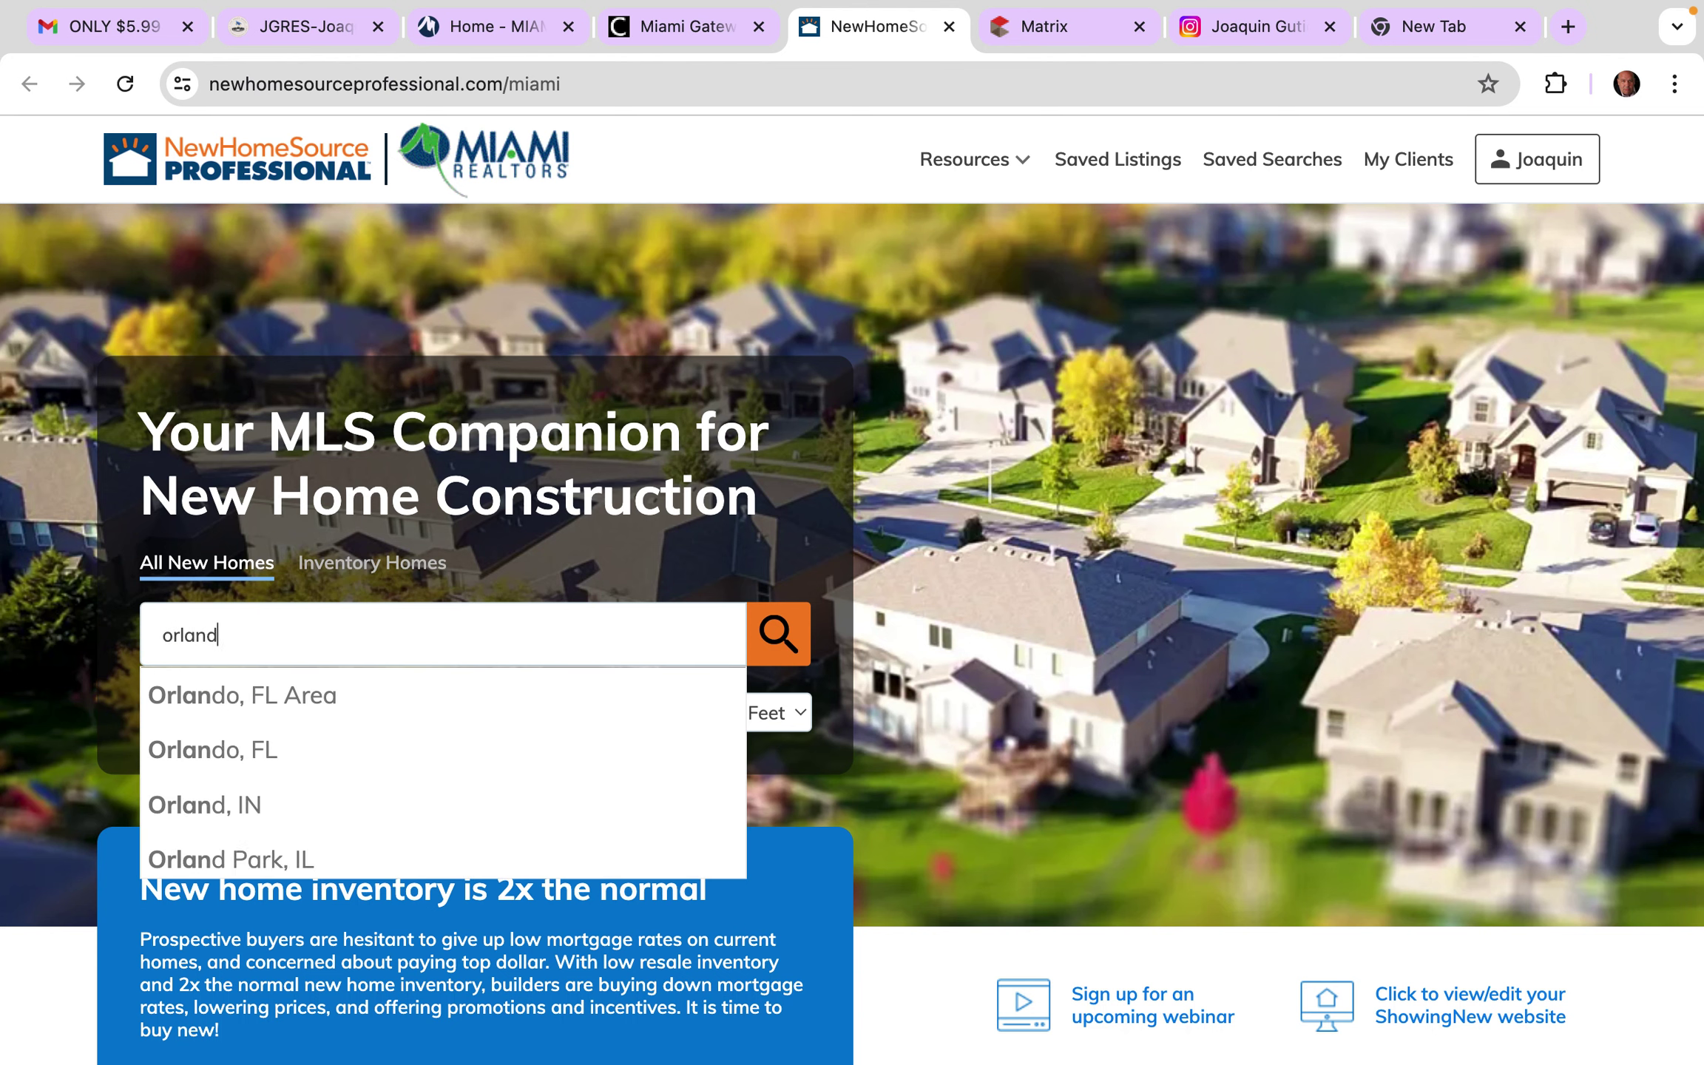
left_click(361, 703)
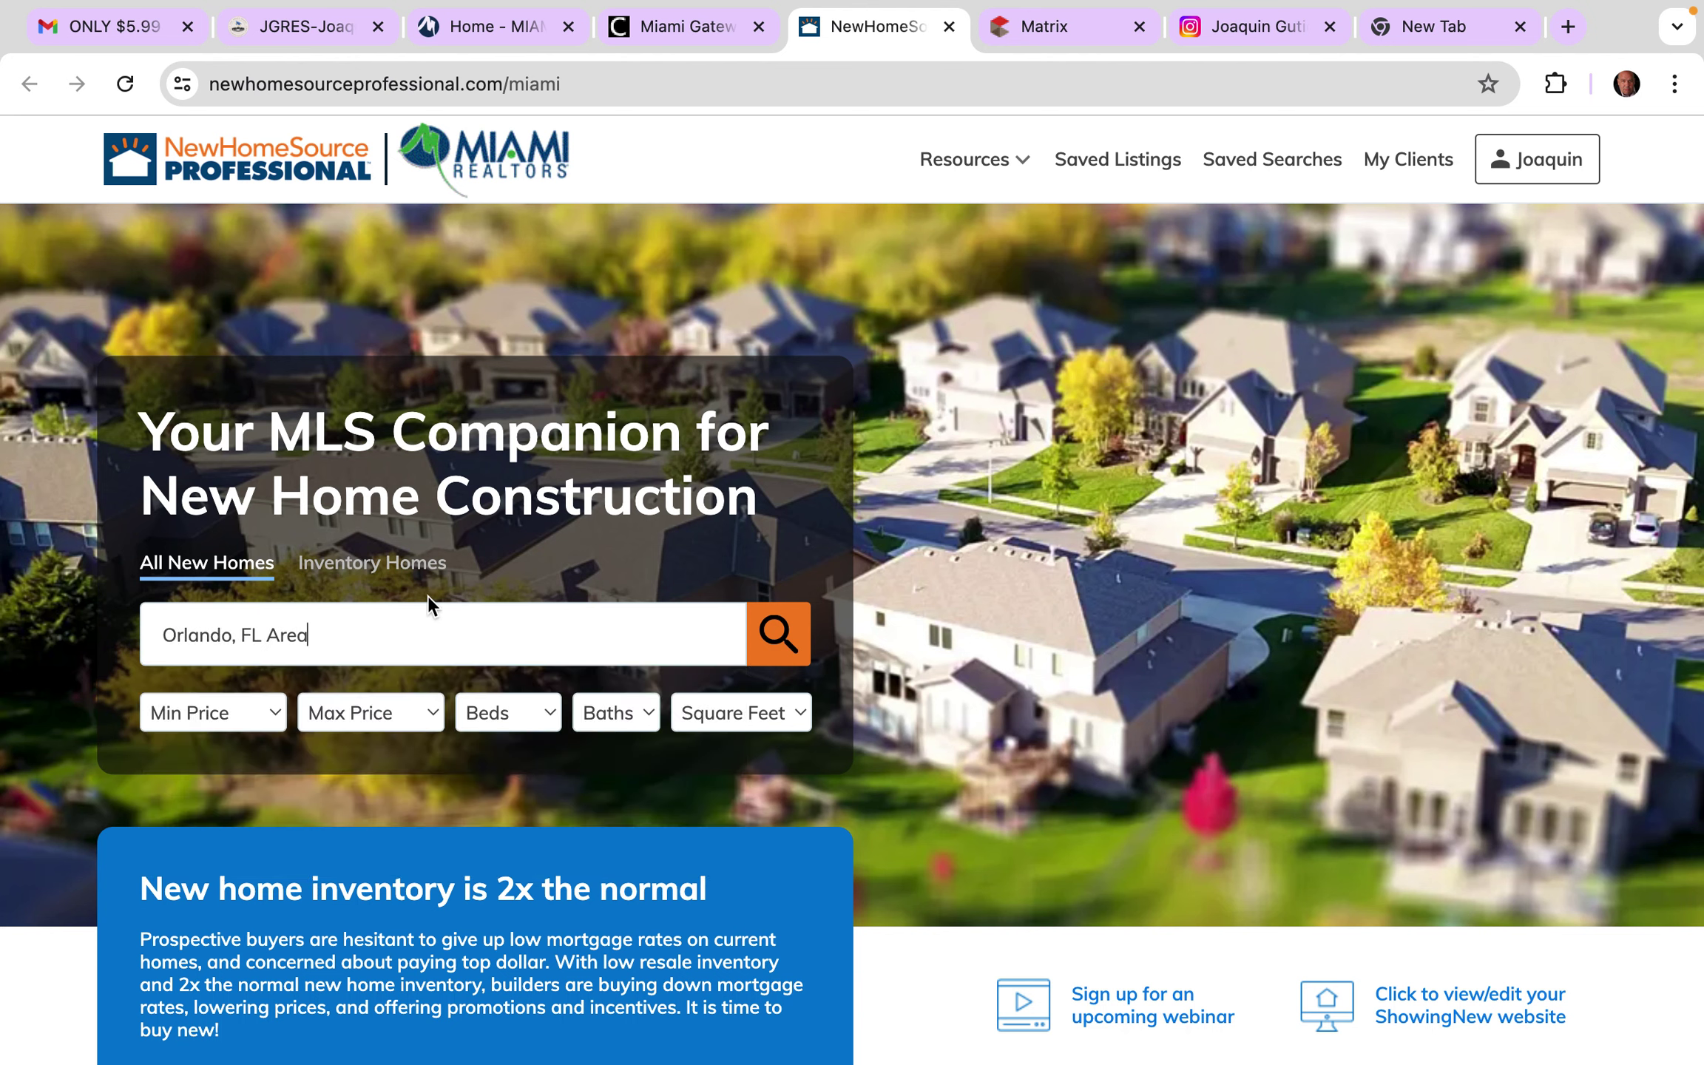
left_click(769, 633)
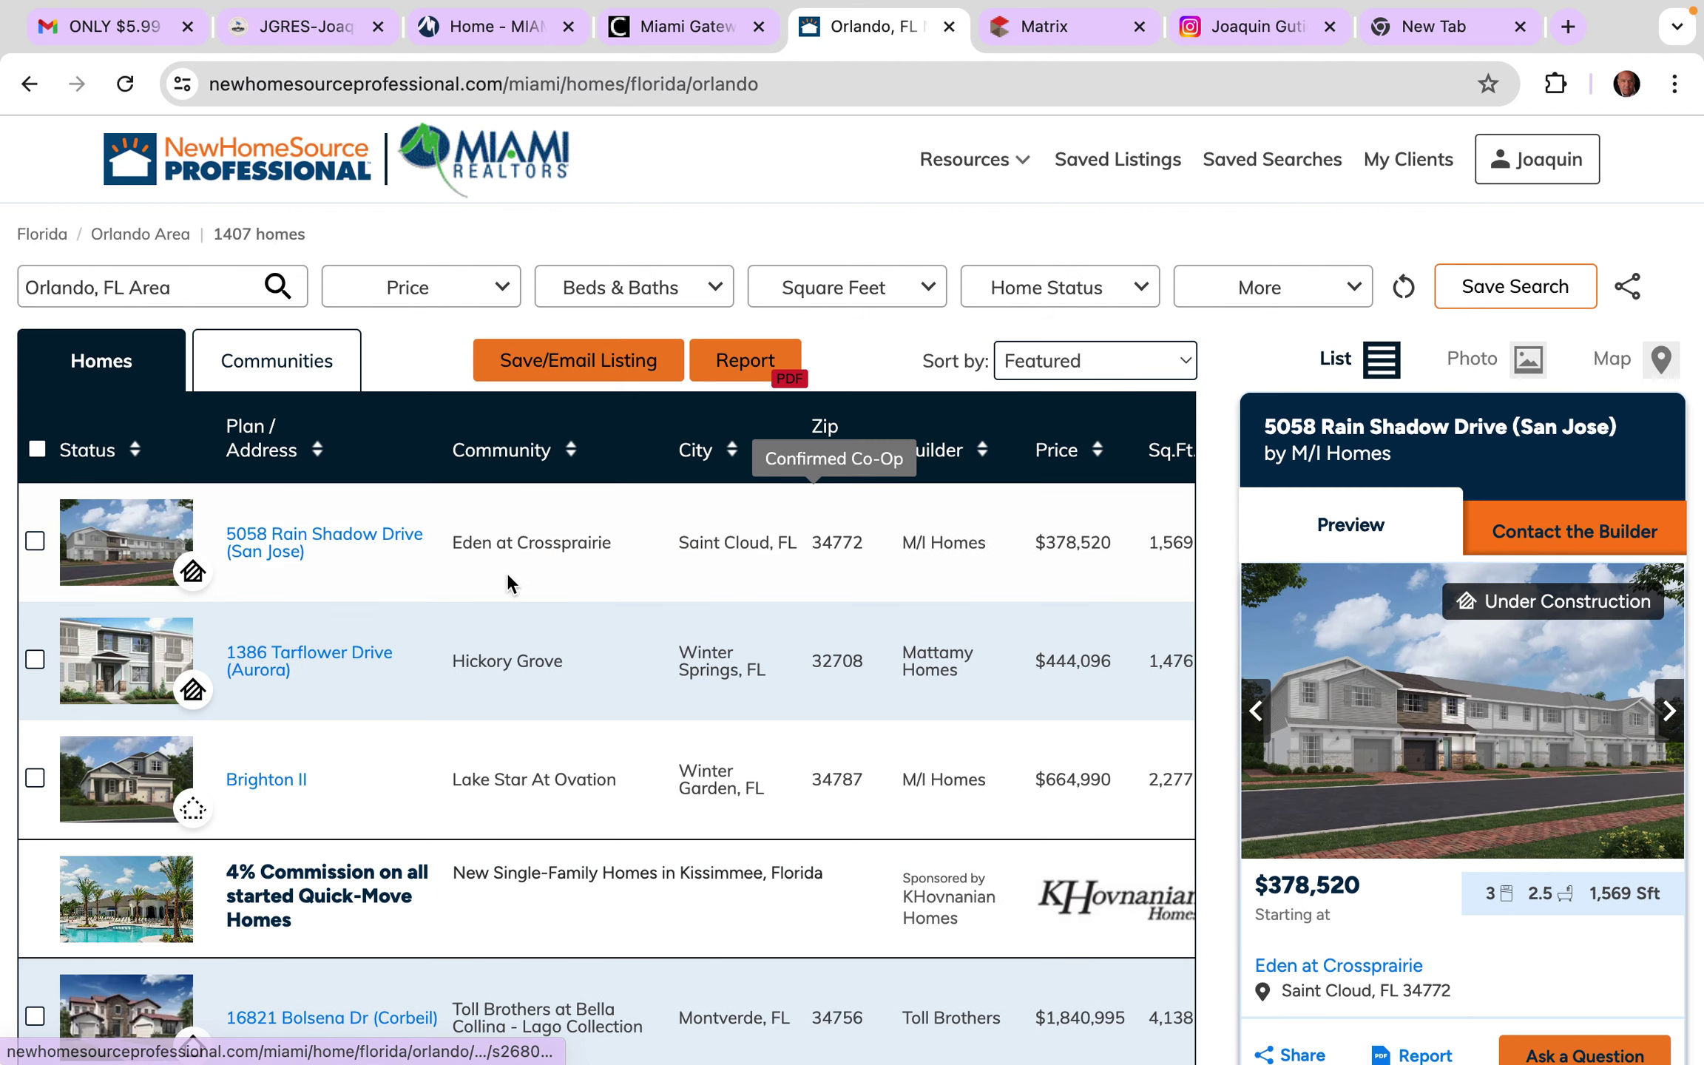
scroll(587, 578, "up", 1)
scroll(592, 571, "down", 1)
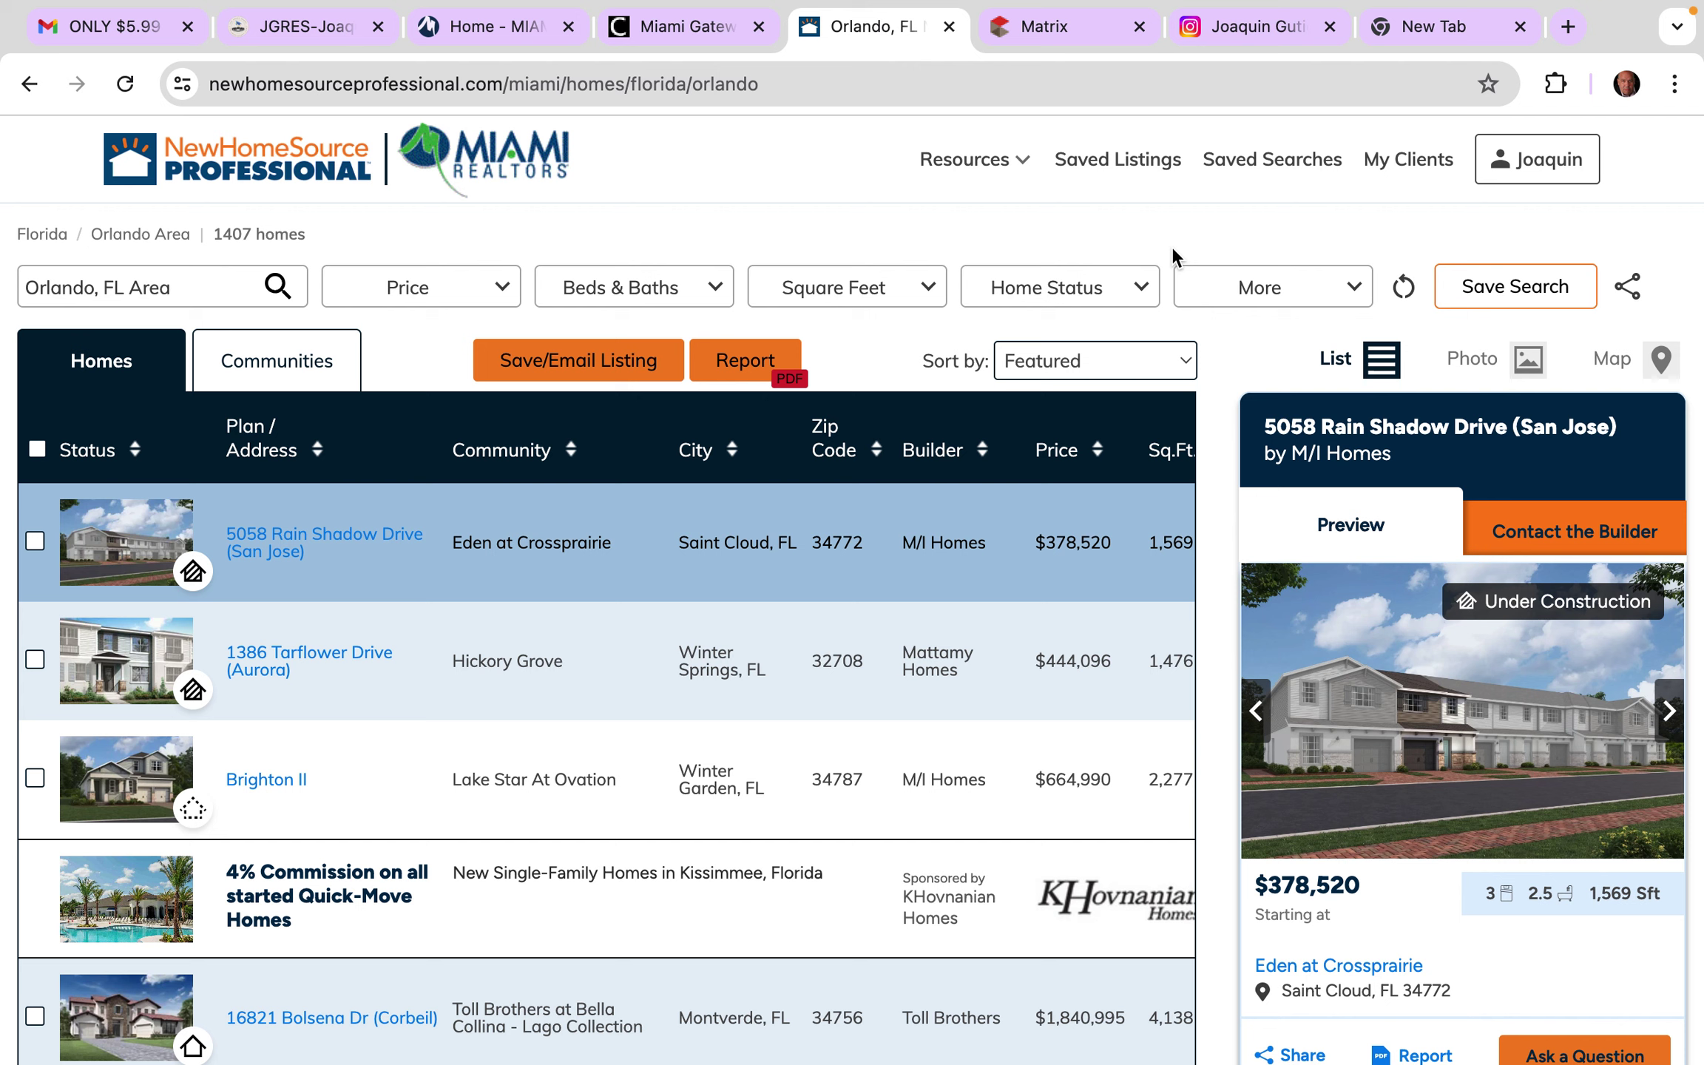
left_click(1538, 164)
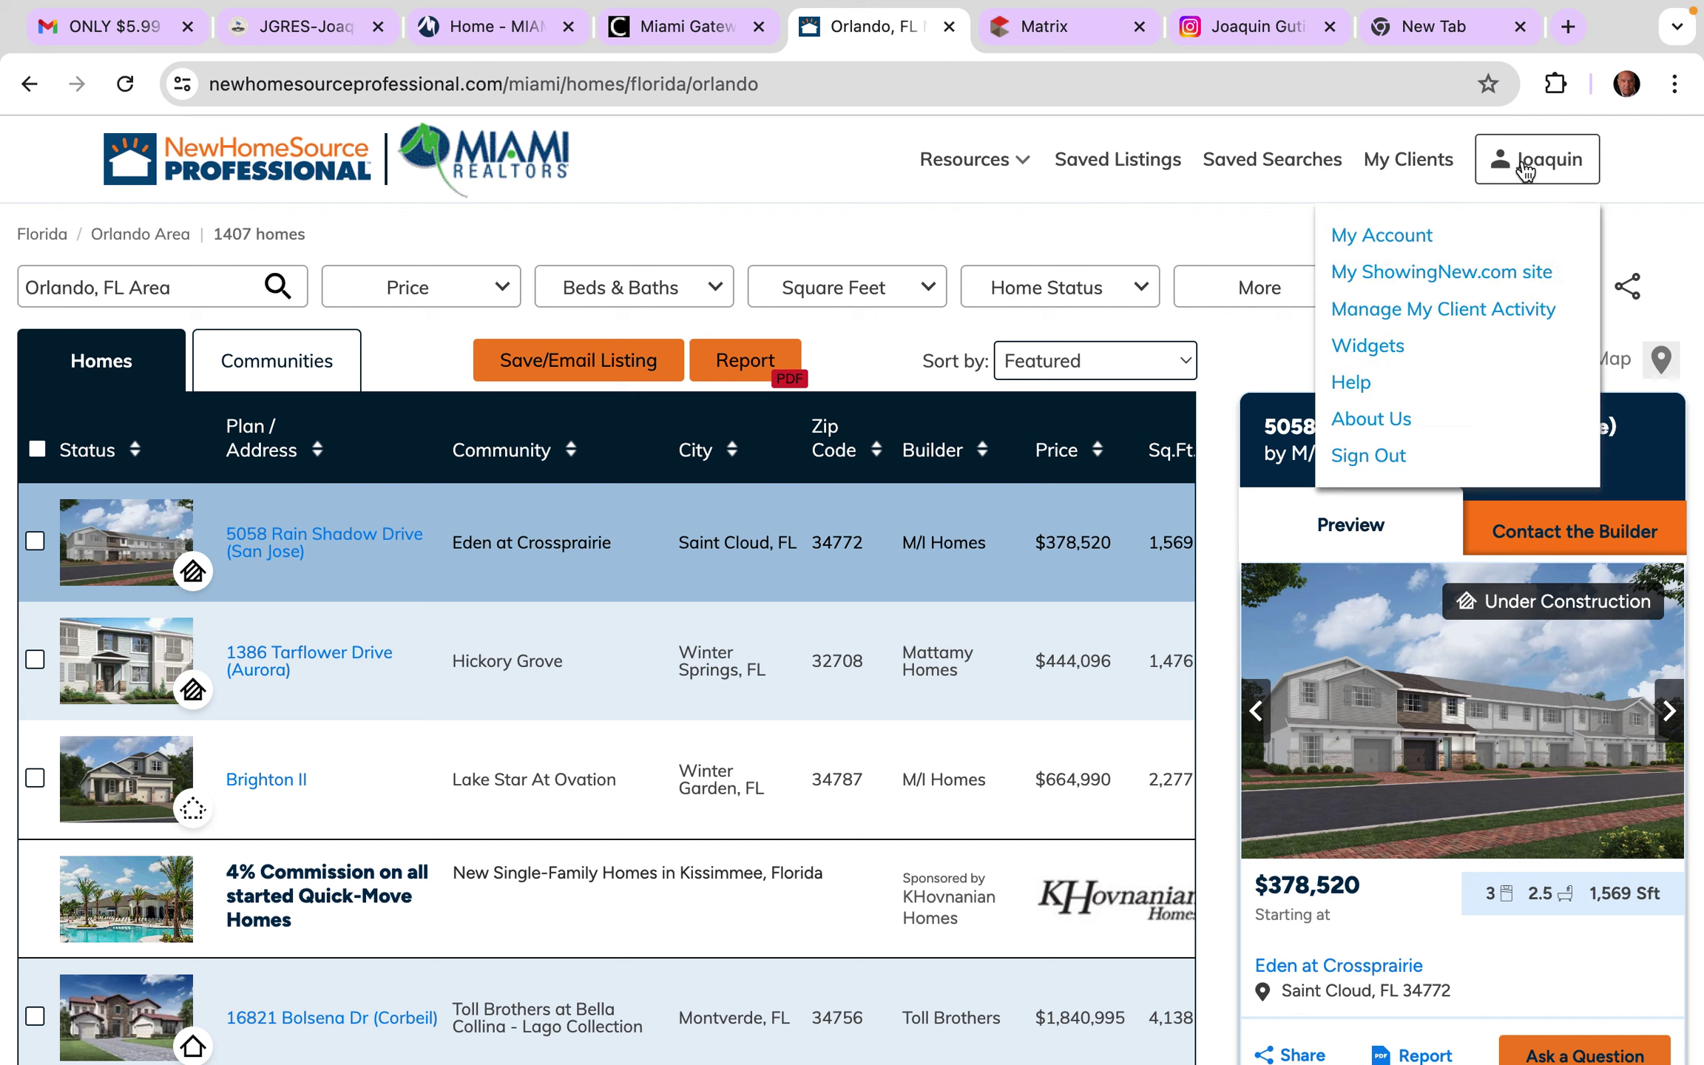
Step: Open the My ShowingNew.com site customization page from the account menu
left_click(1424, 274)
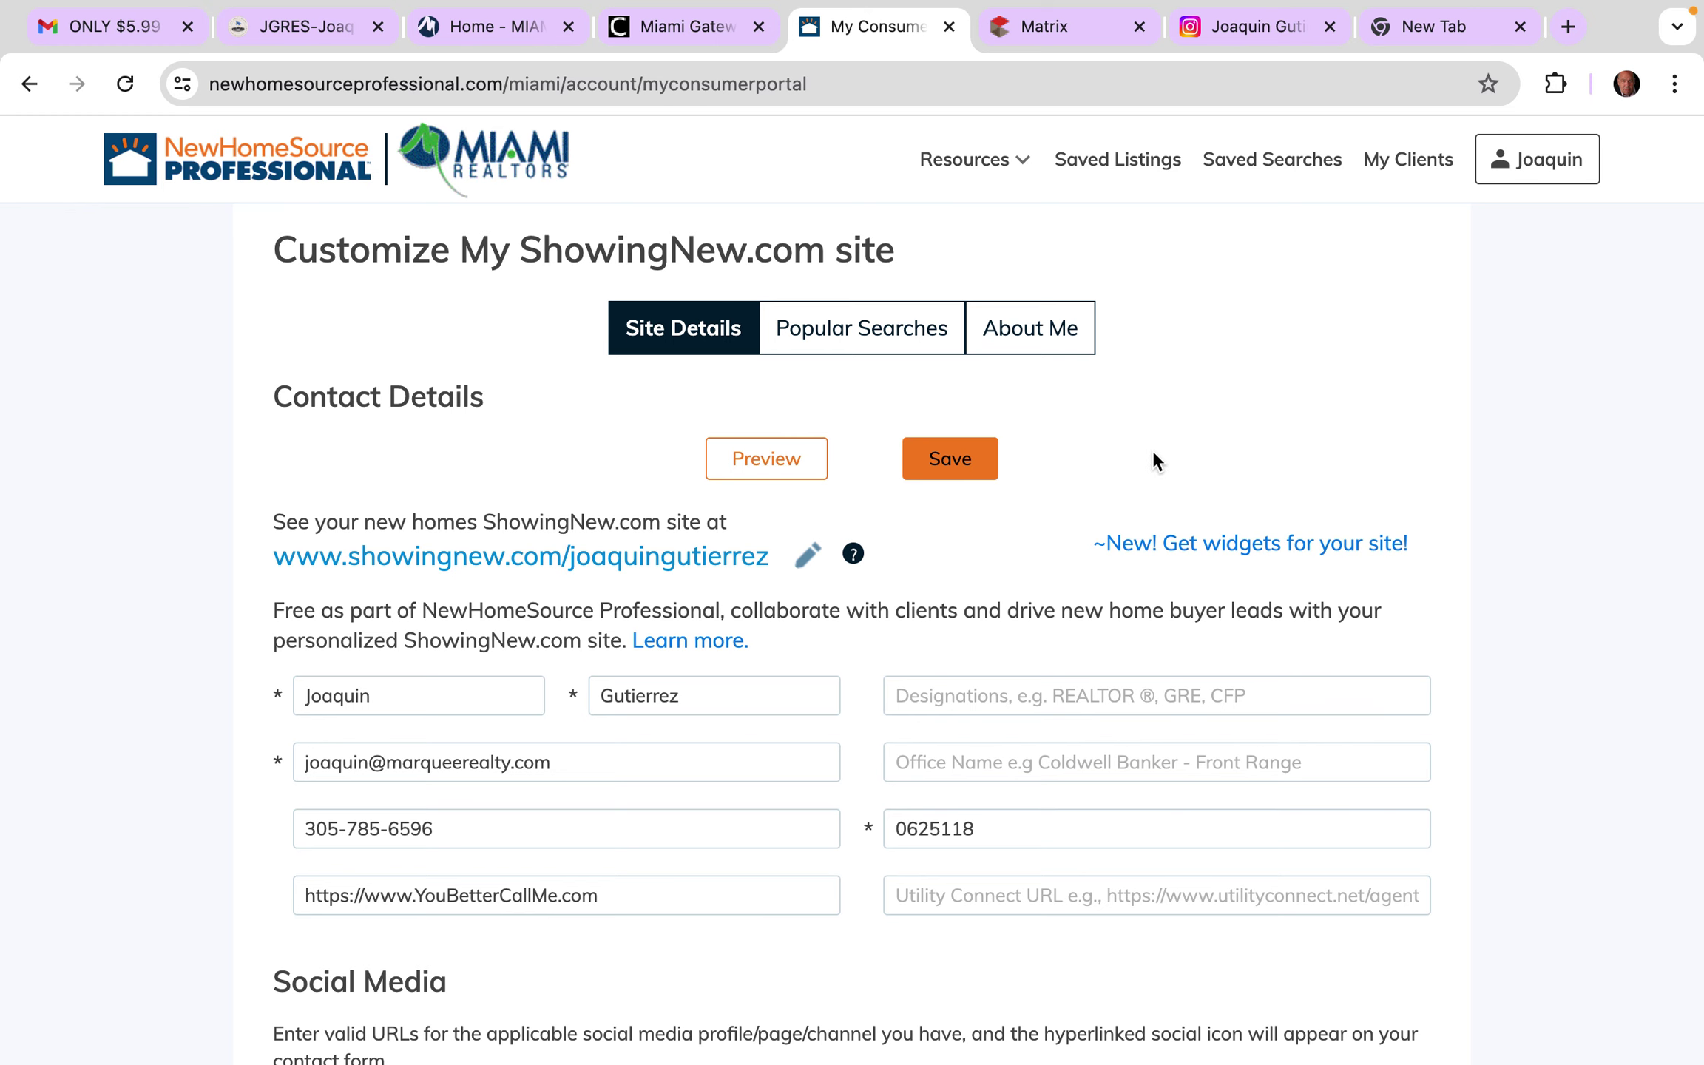
scroll(1131, 451, "down", 3)
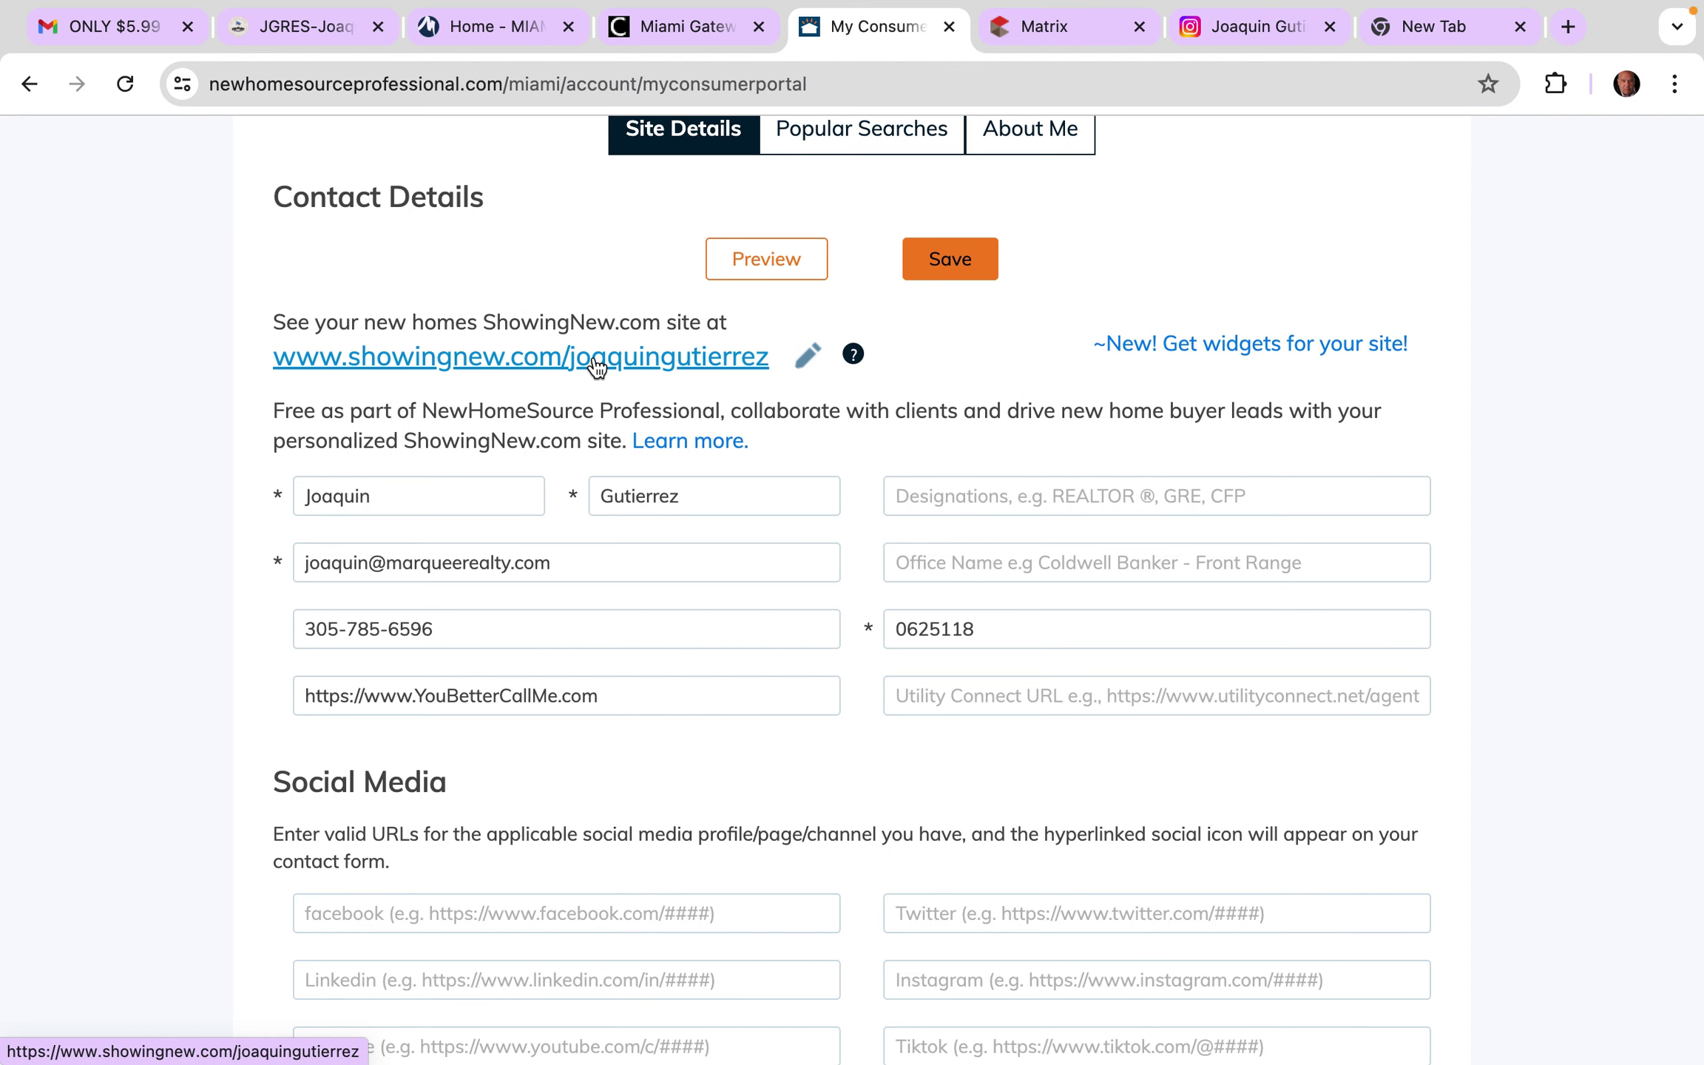
scroll(596, 364, "up", 1)
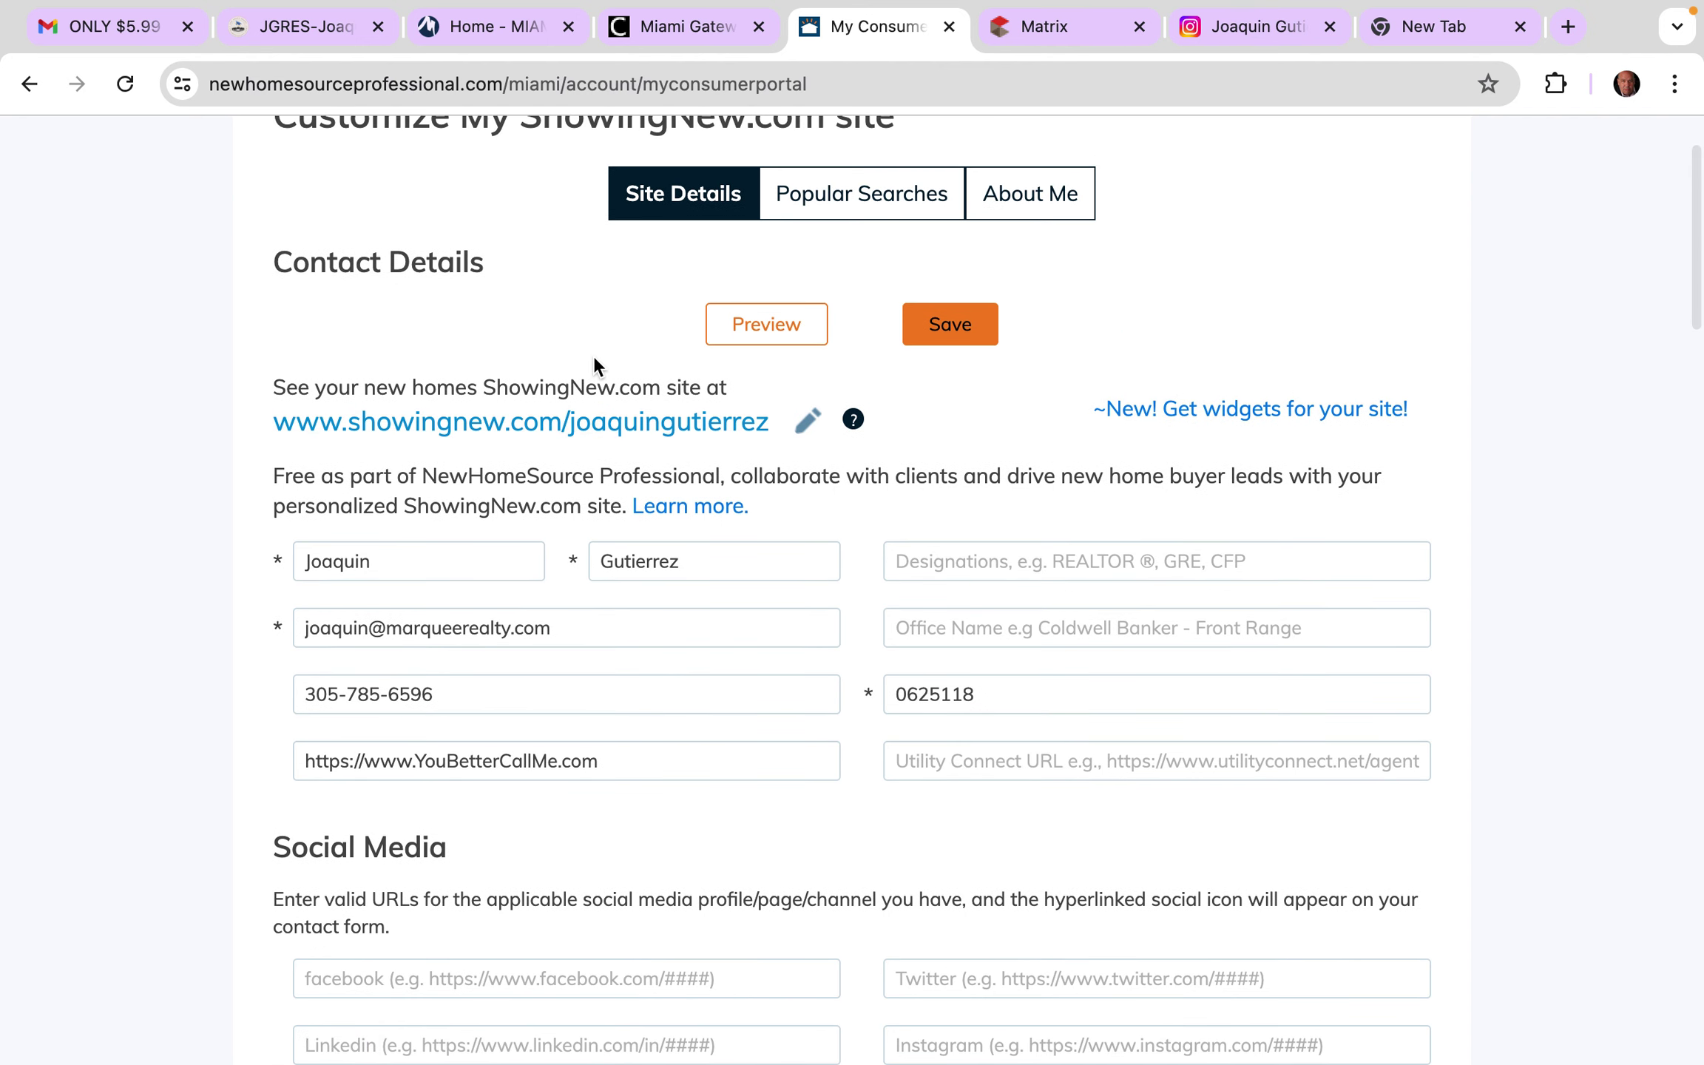
scroll(594, 357, "down", 4)
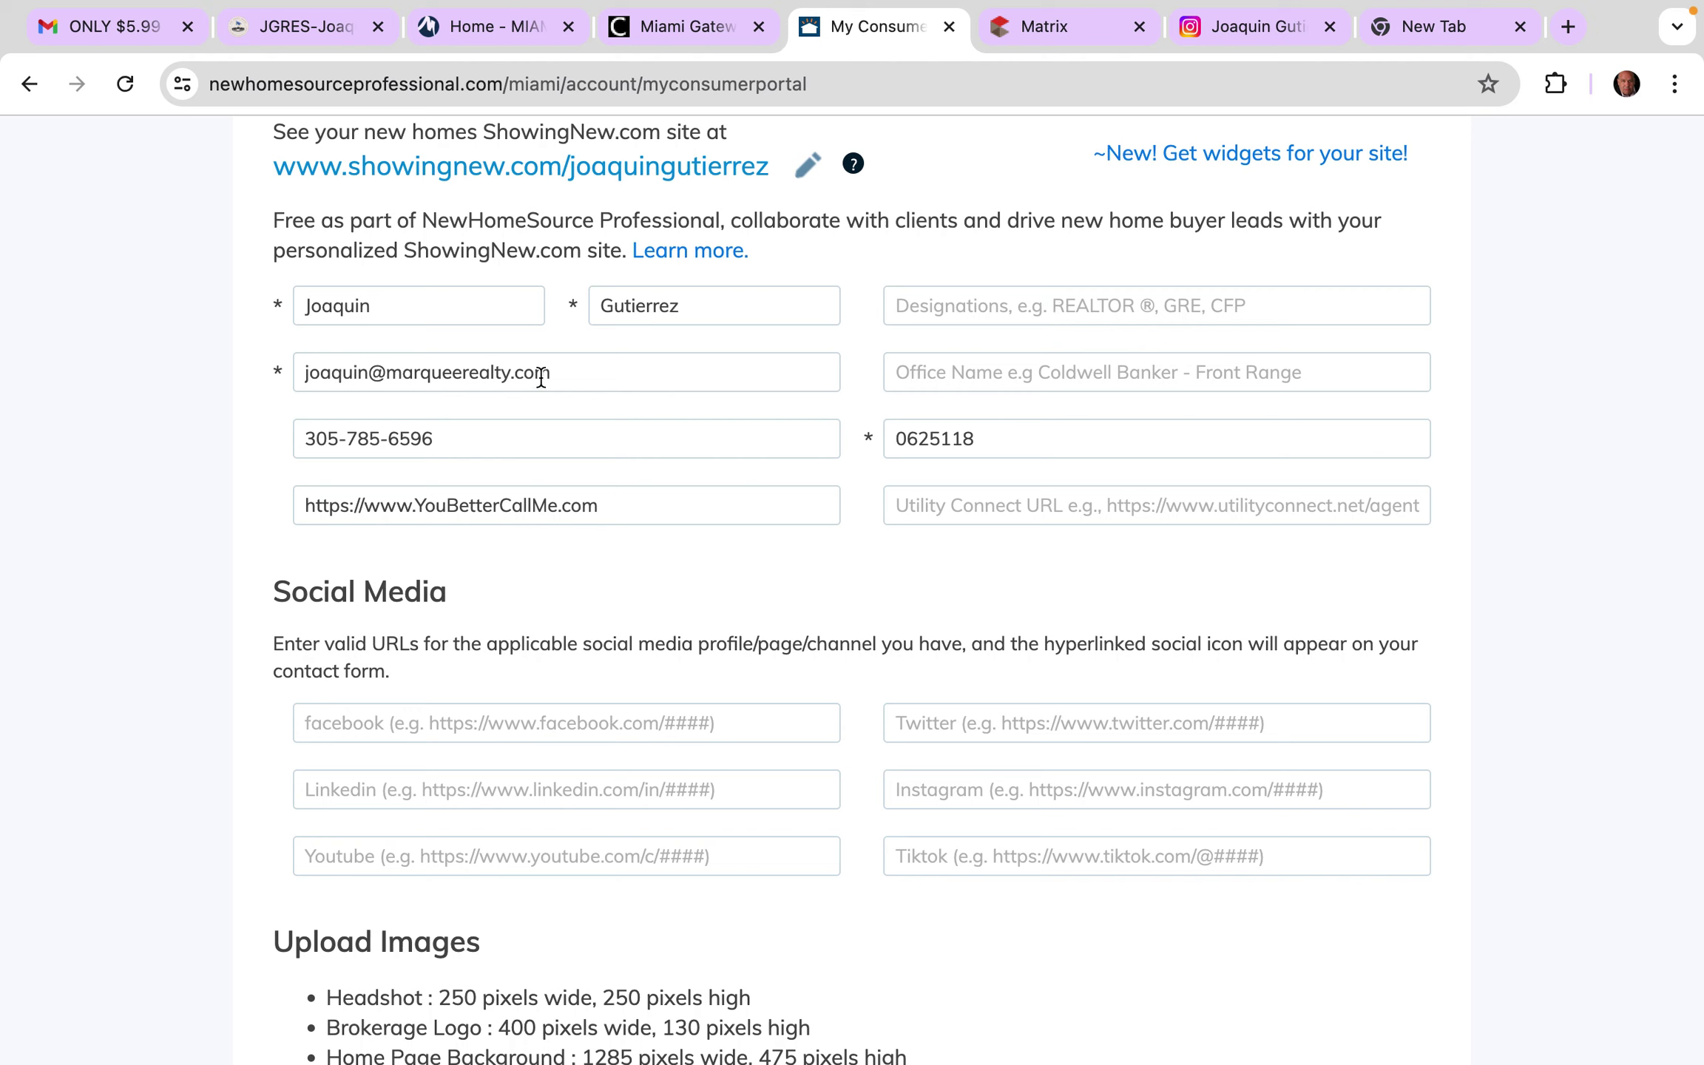
Step: Change the contact e-mail domain to canvasre and enter office name Canvas Real Estate
left_click(510, 374)
key("BackSpace")
key("BackSpace")
key("BackSpace")
key("BackSpace")
key("BackSpace")
key("BackSpace")
key("BackSpace")
key("BackSpace")
key("BackSpace")
key("BackSpace")
key("BackSpace")
key("BackSpace")
key("BackSpace")
type("canvasre")
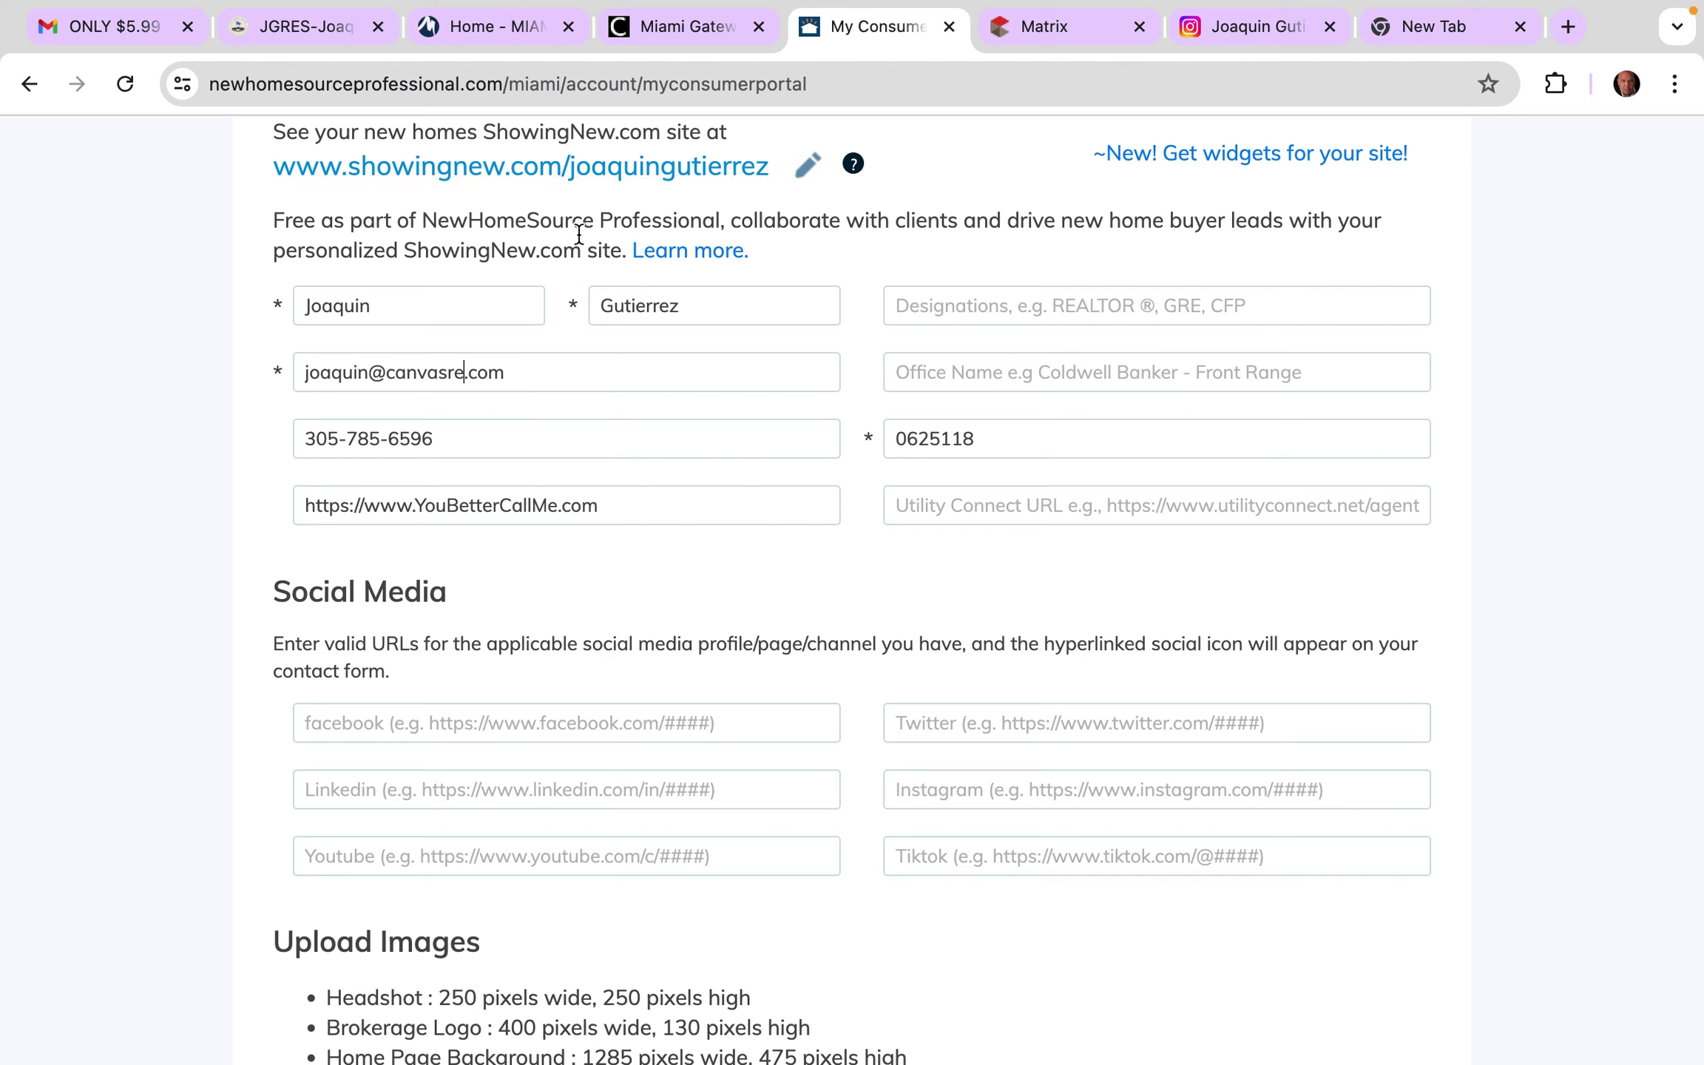
left_click(574, 370)
left_click(1081, 366)
type("Canvas Real Estate")
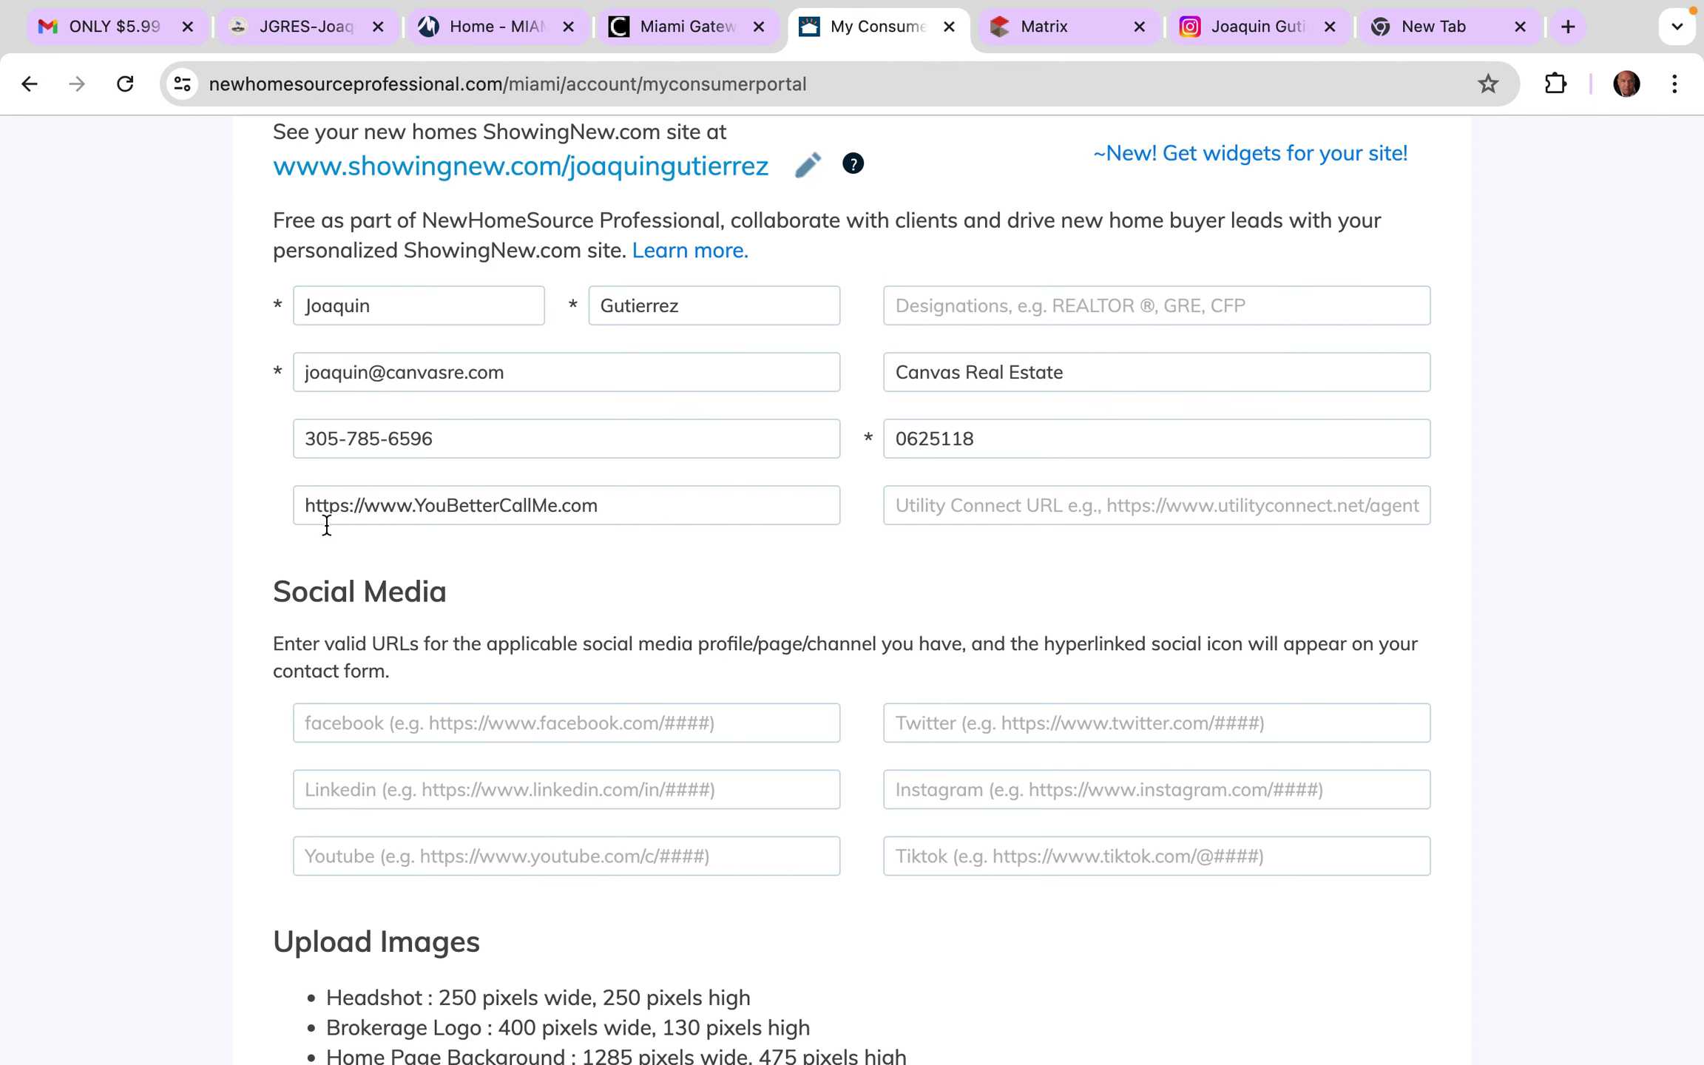
Step: Save the Customize page and acknowledge the Updated confirmation with OK
scroll(802, 469, "down", 5)
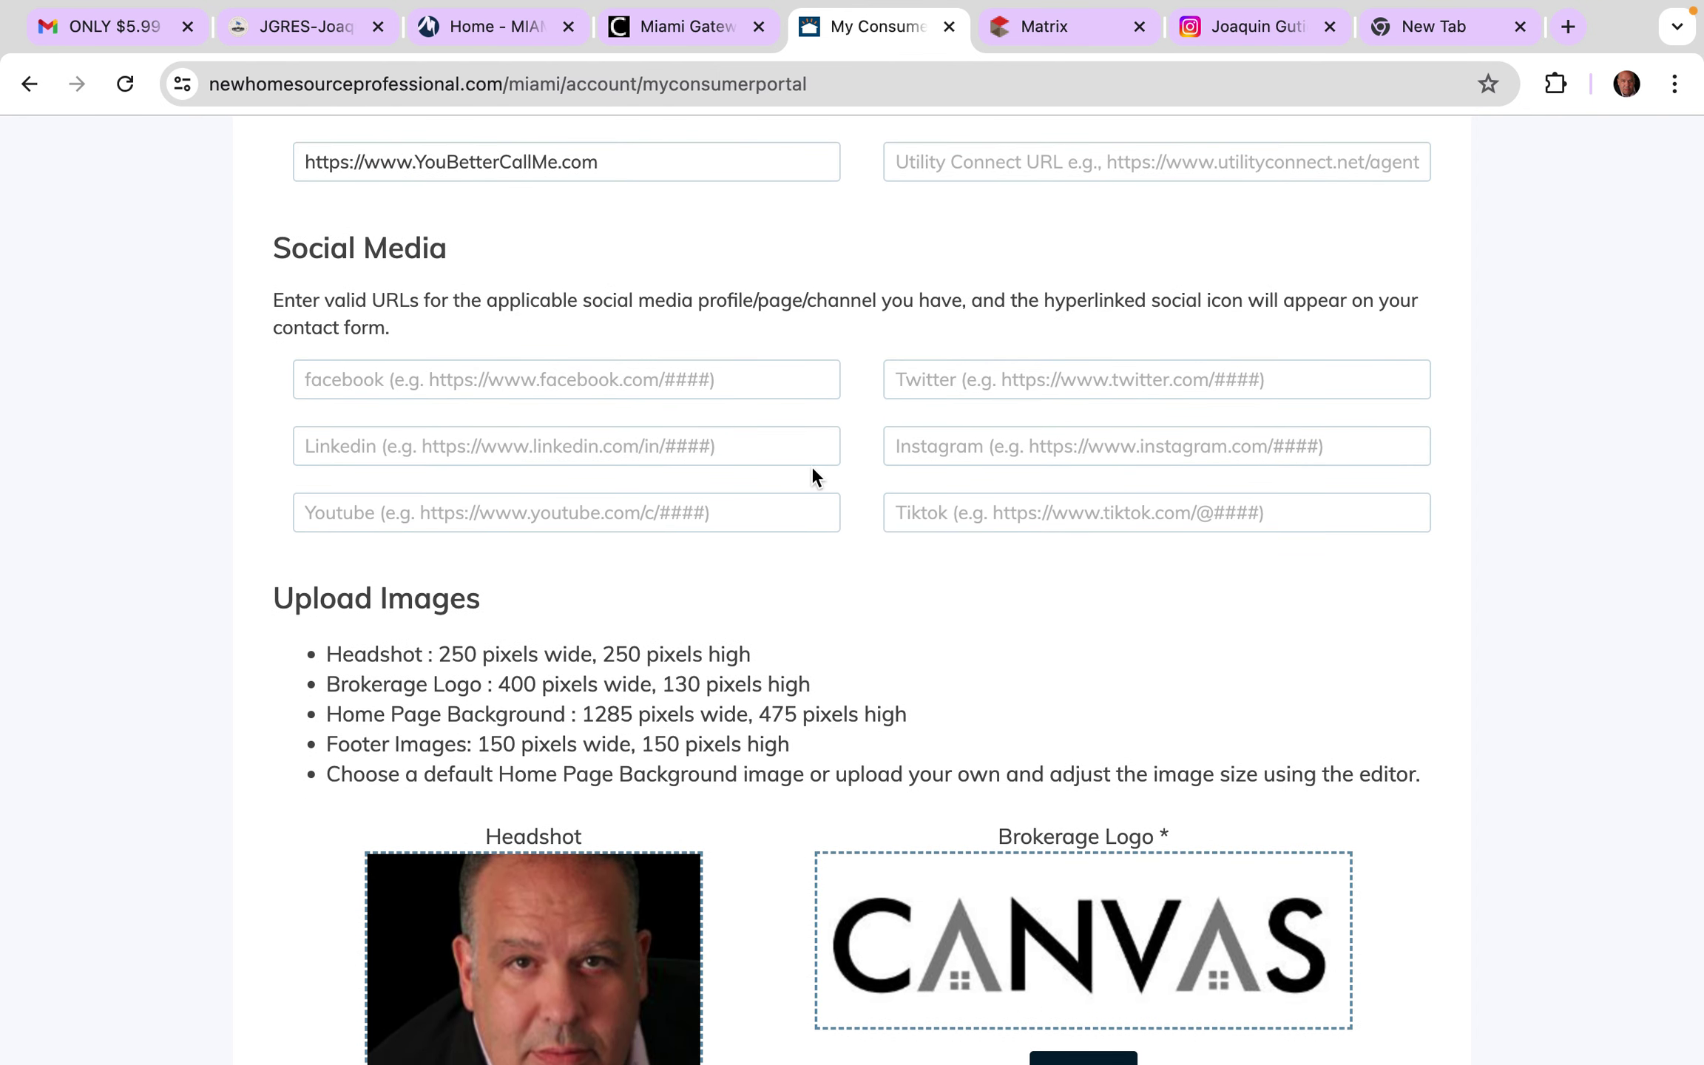
scroll(812, 473, "down", 7)
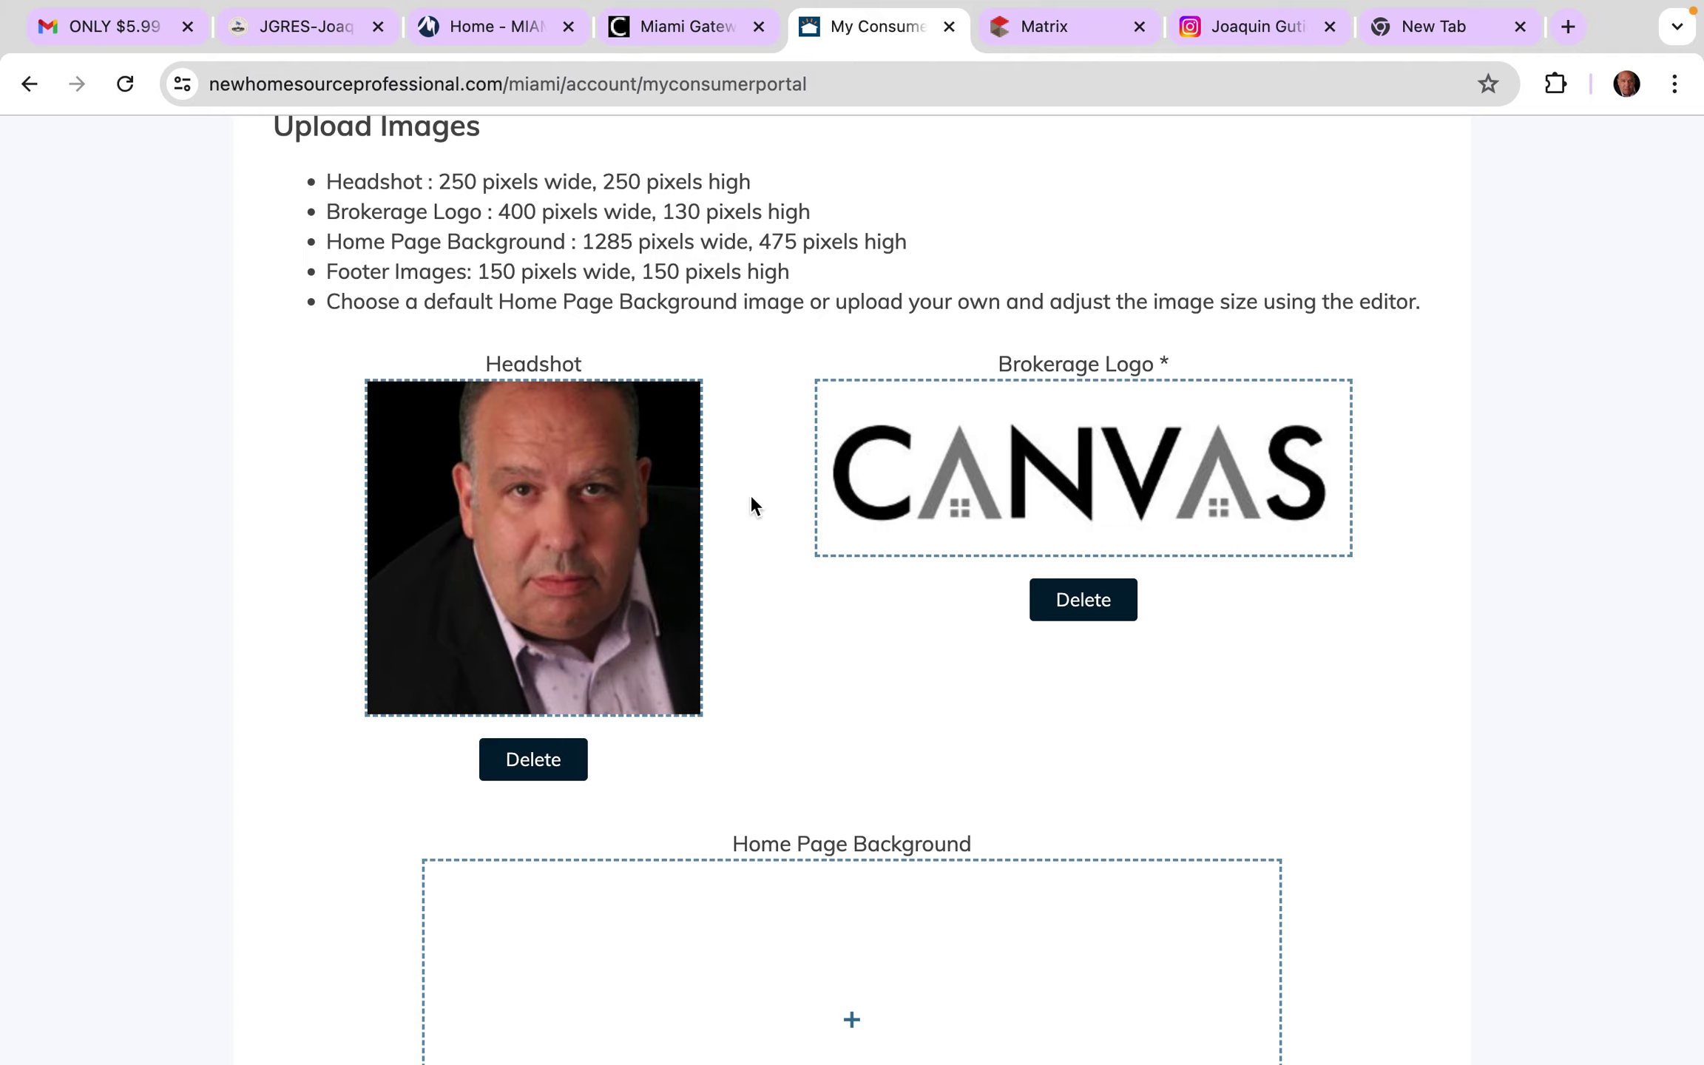
scroll(1006, 466, "down", 4)
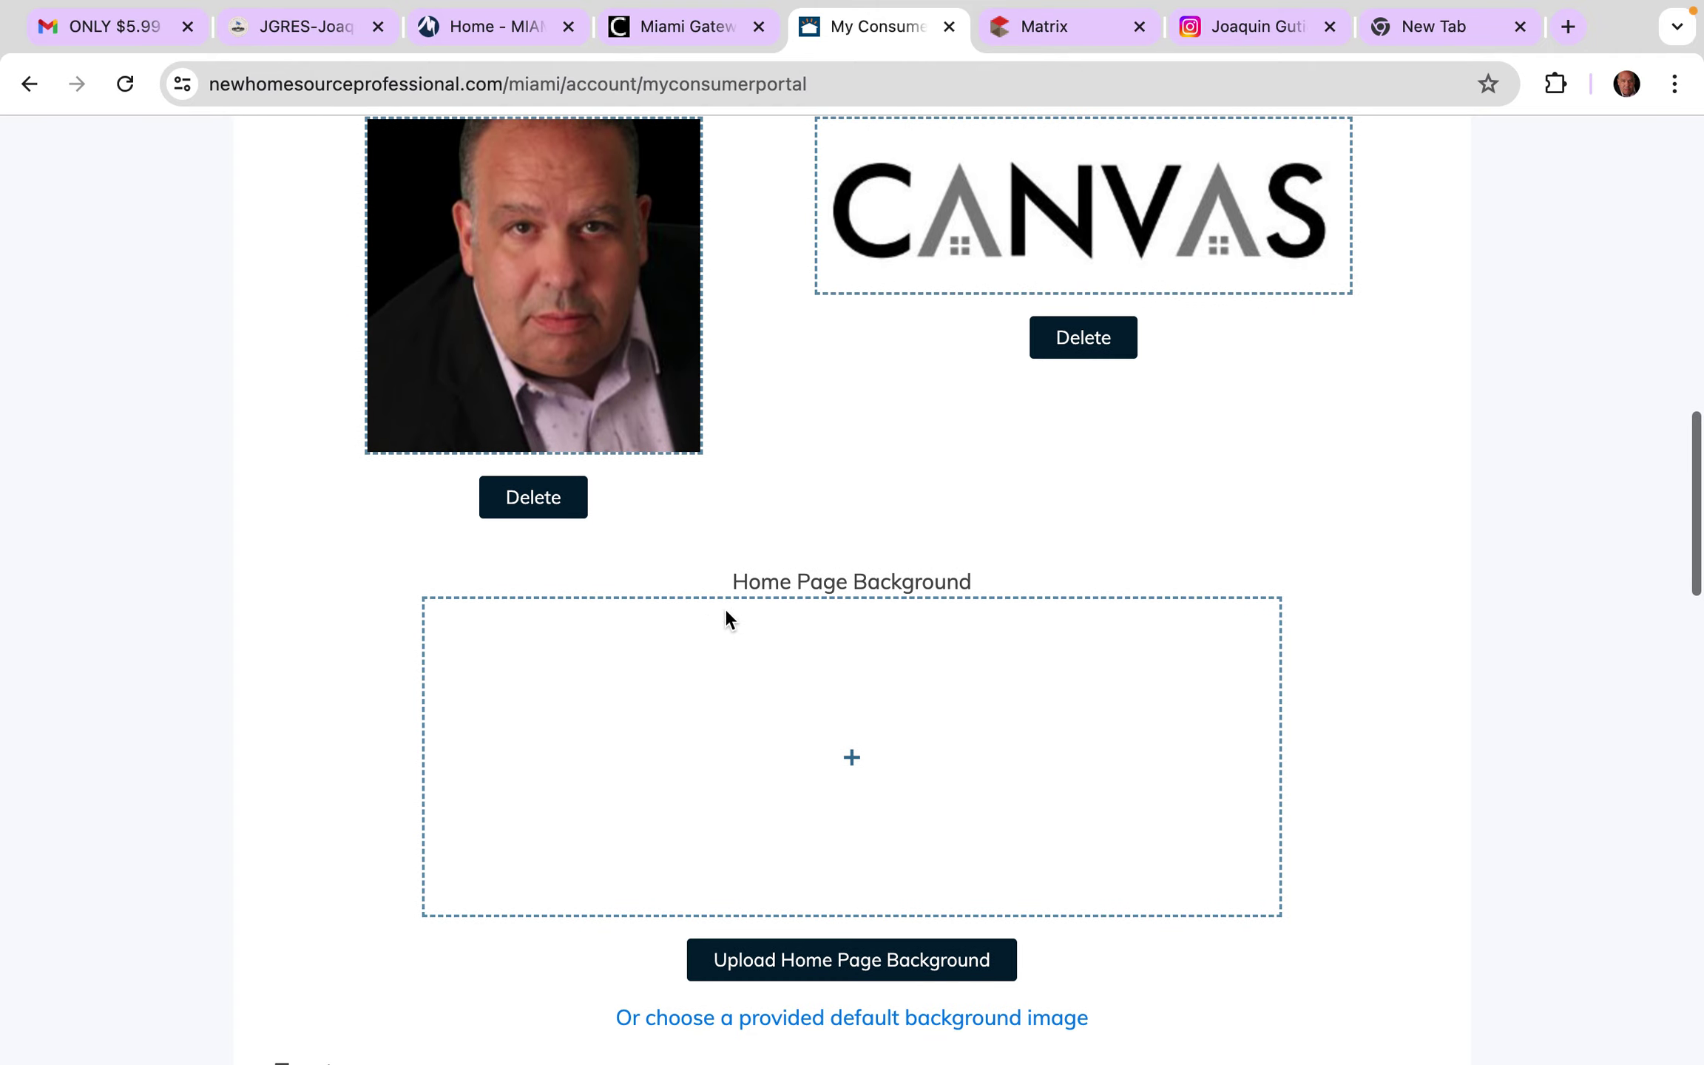
scroll(913, 581, "up", 15)
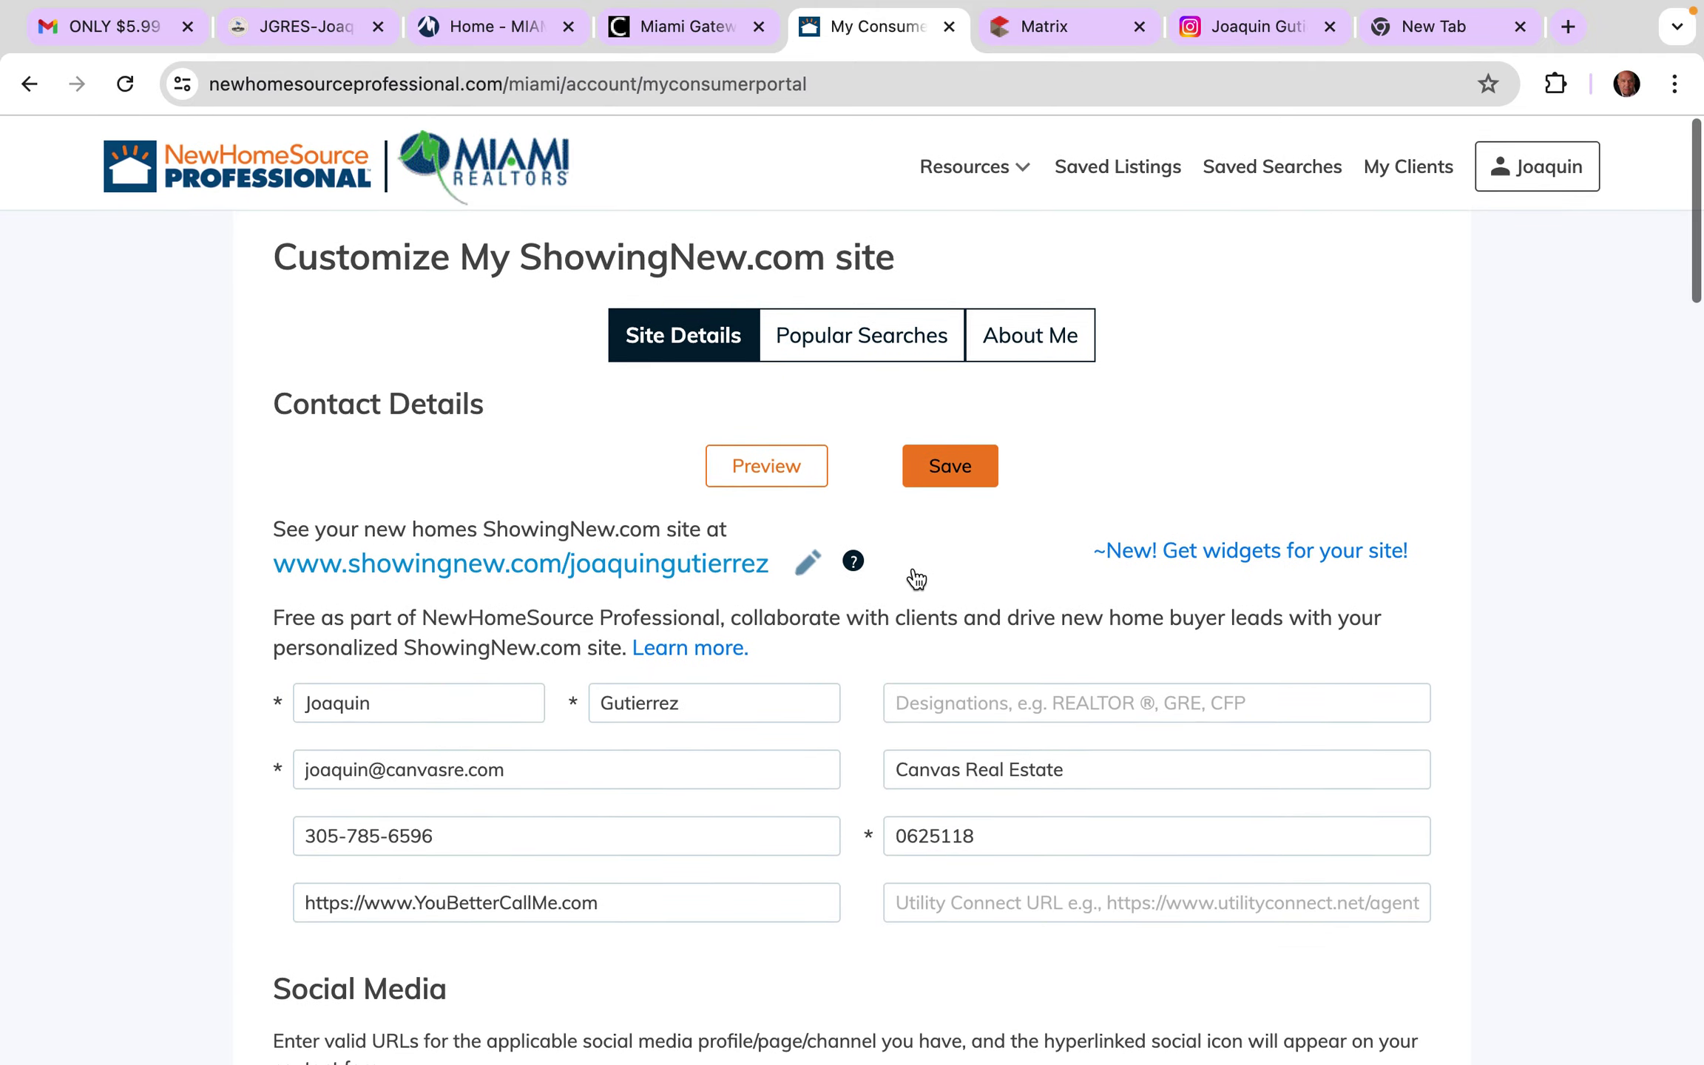
left_click(963, 465)
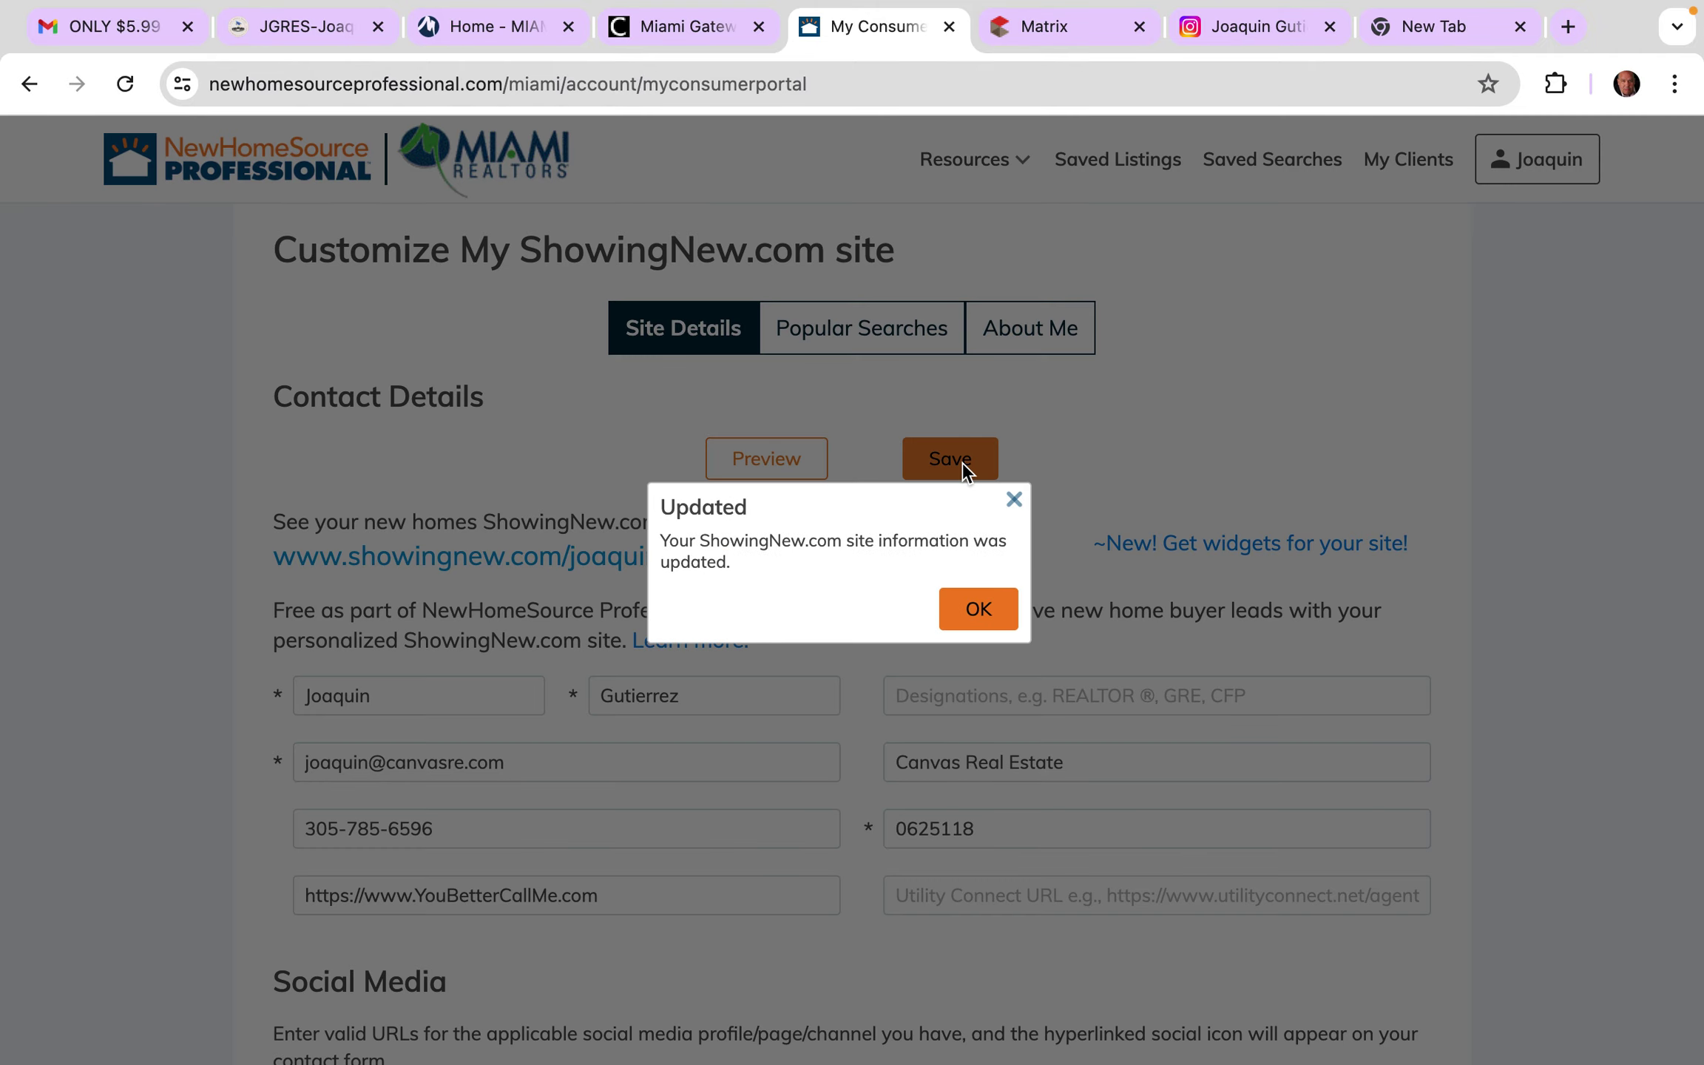
left_click(977, 610)
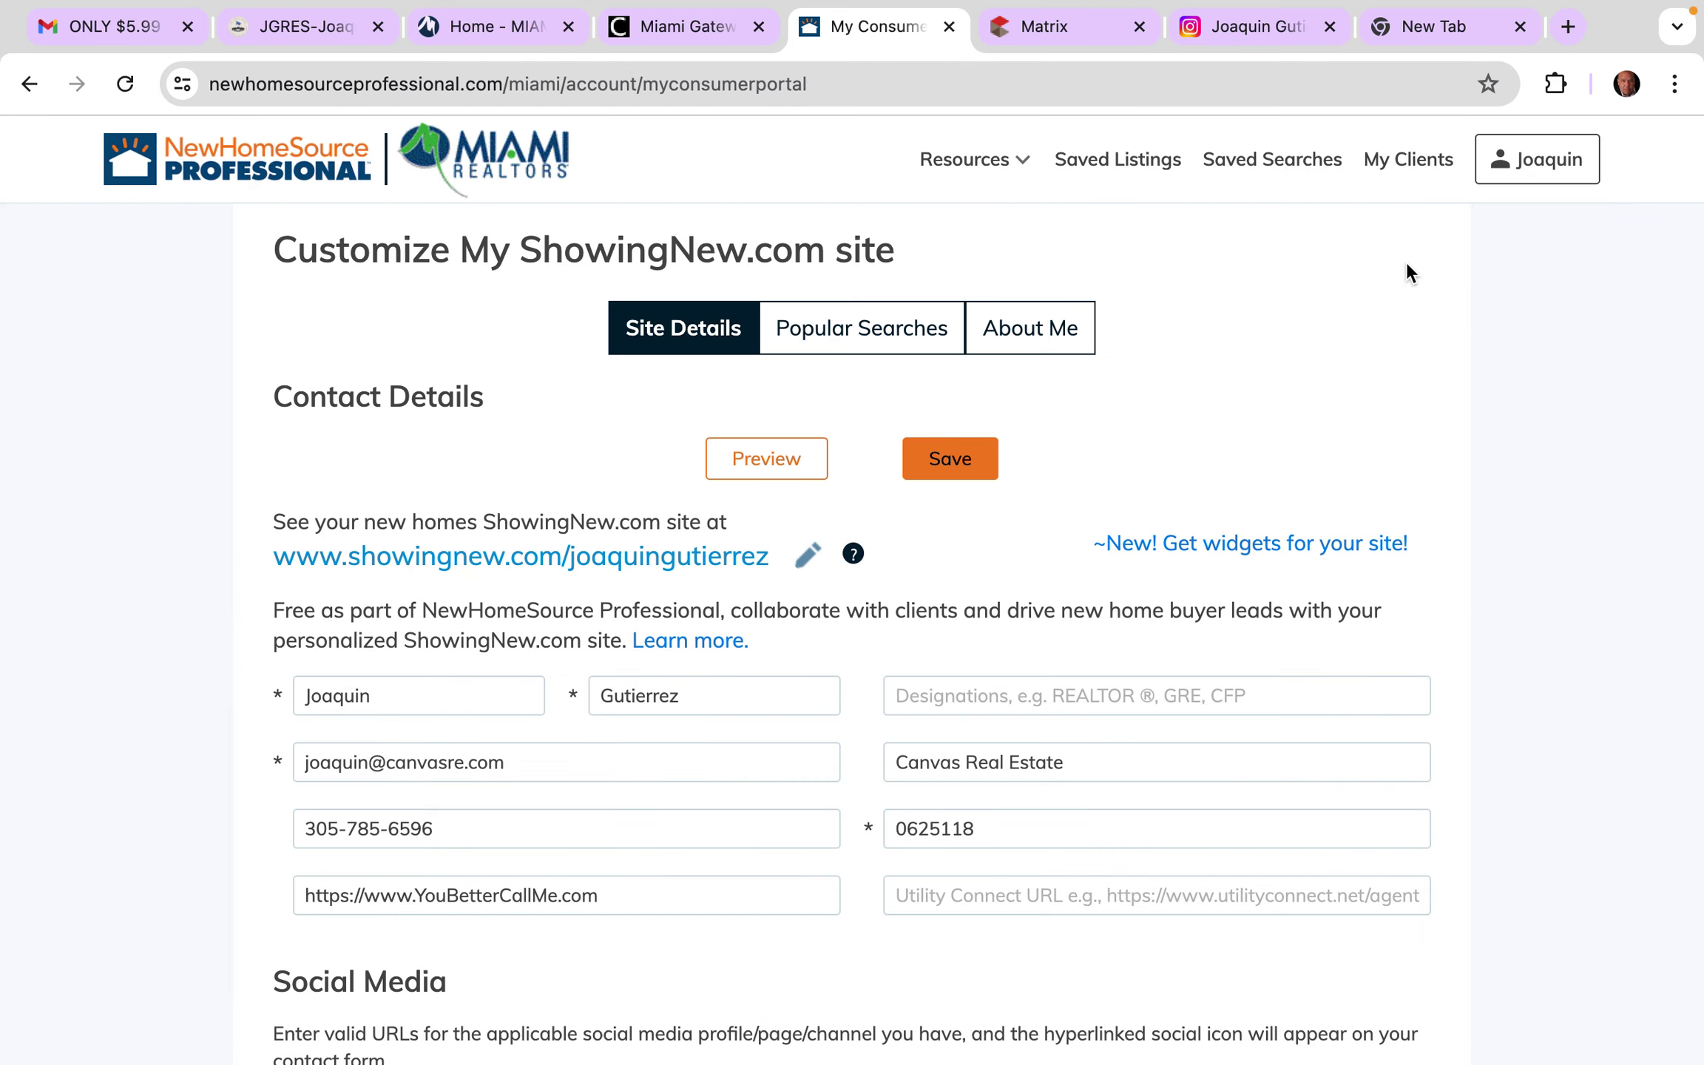
Step: Open the Canvas-branded showingnew.com site showing 1407 Orlando, FL Area homes
left_click(662, 562)
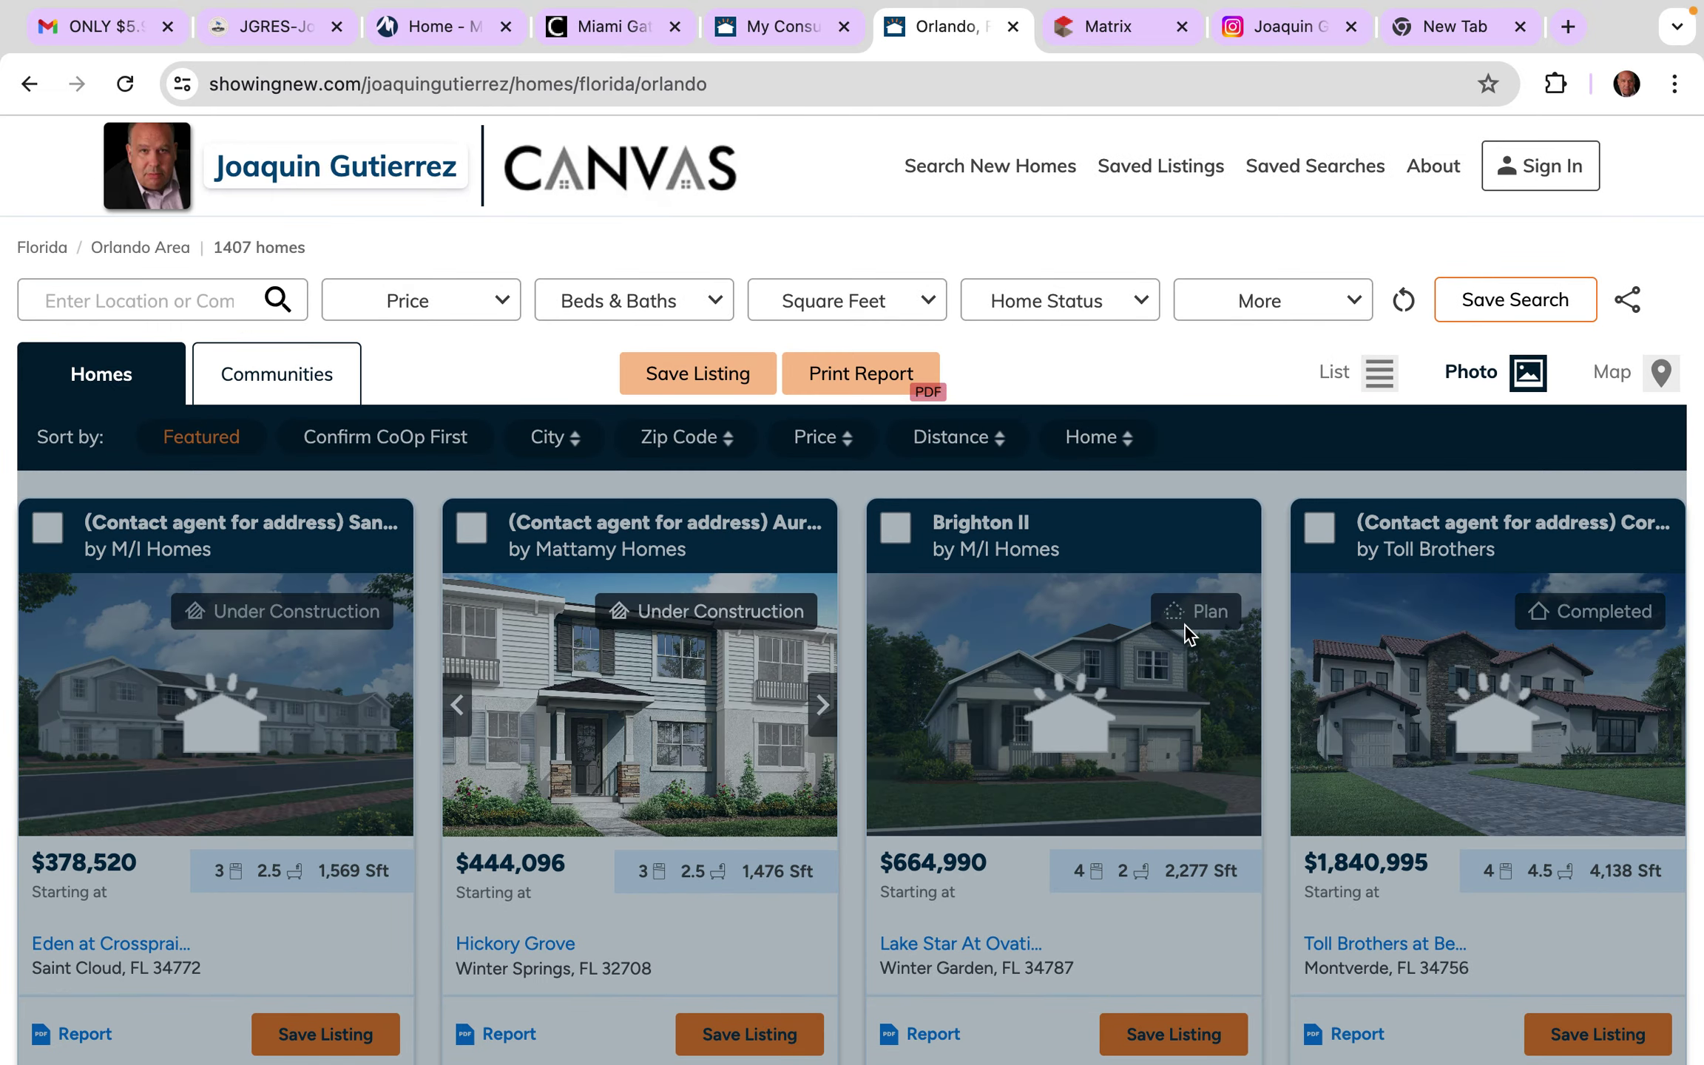
scroll(1580, 625, "down", 7)
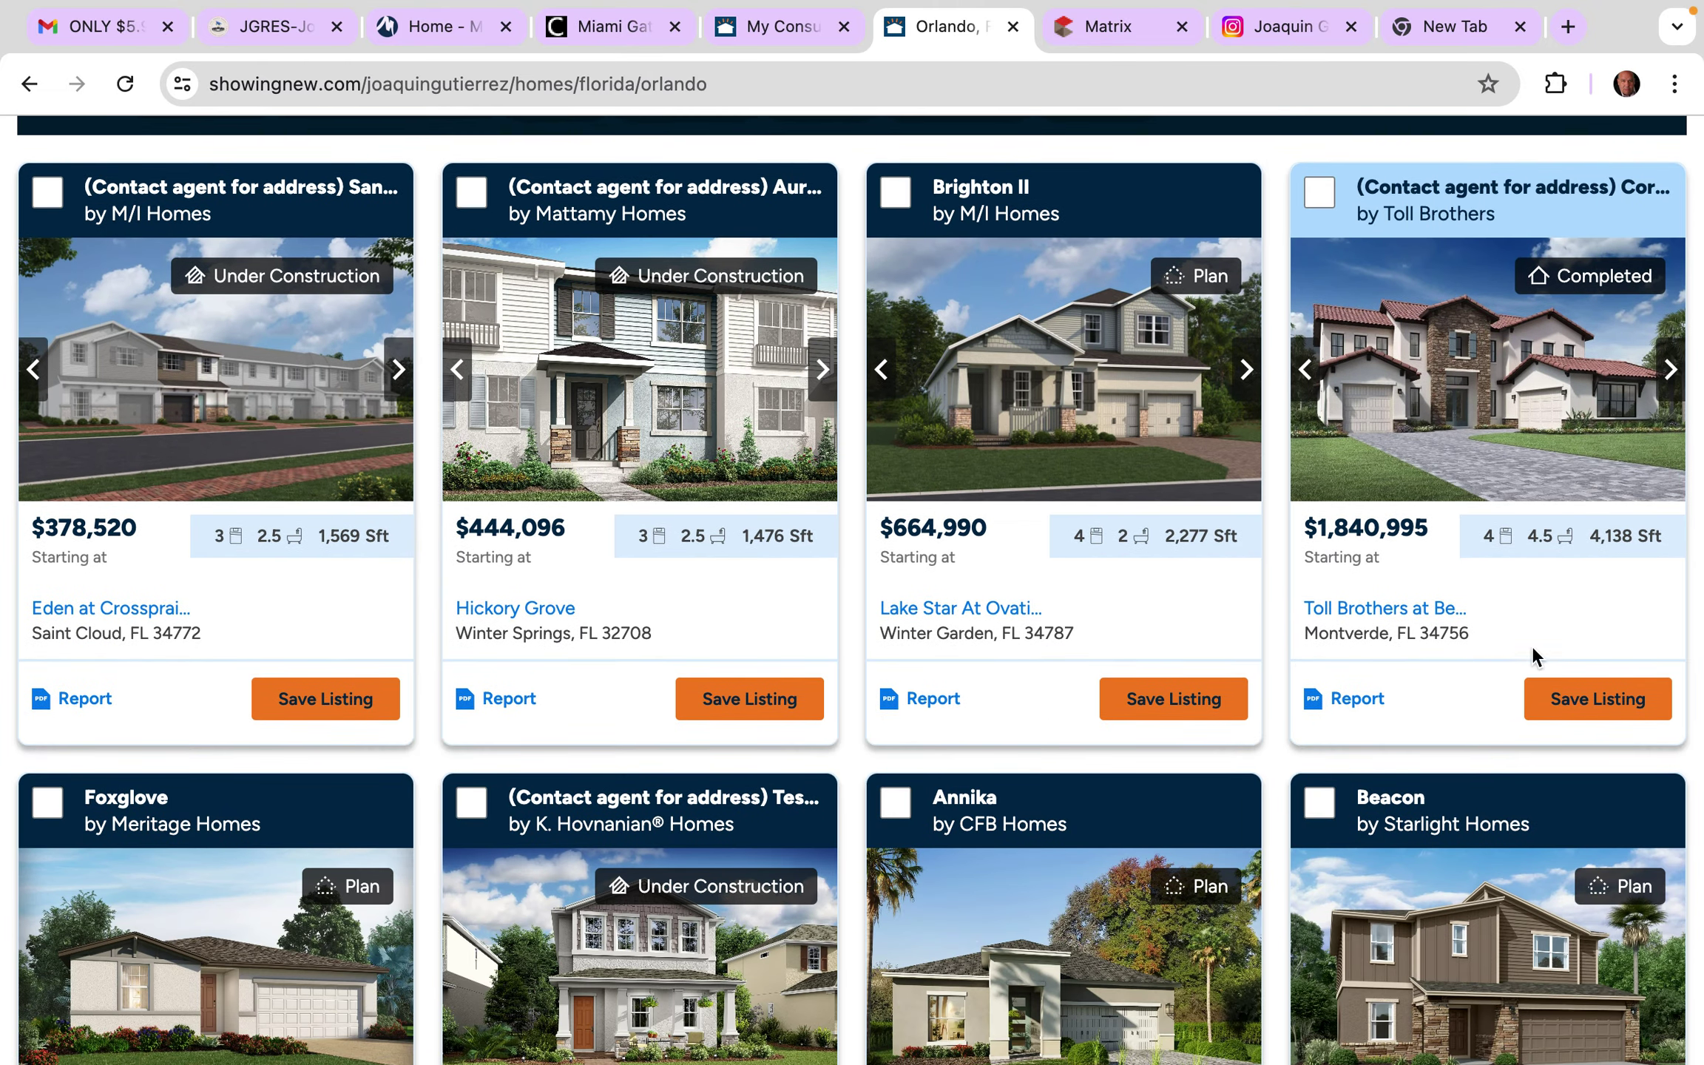
scroll(780, 760, "up", 3)
scroll(780, 760, "up", 3)
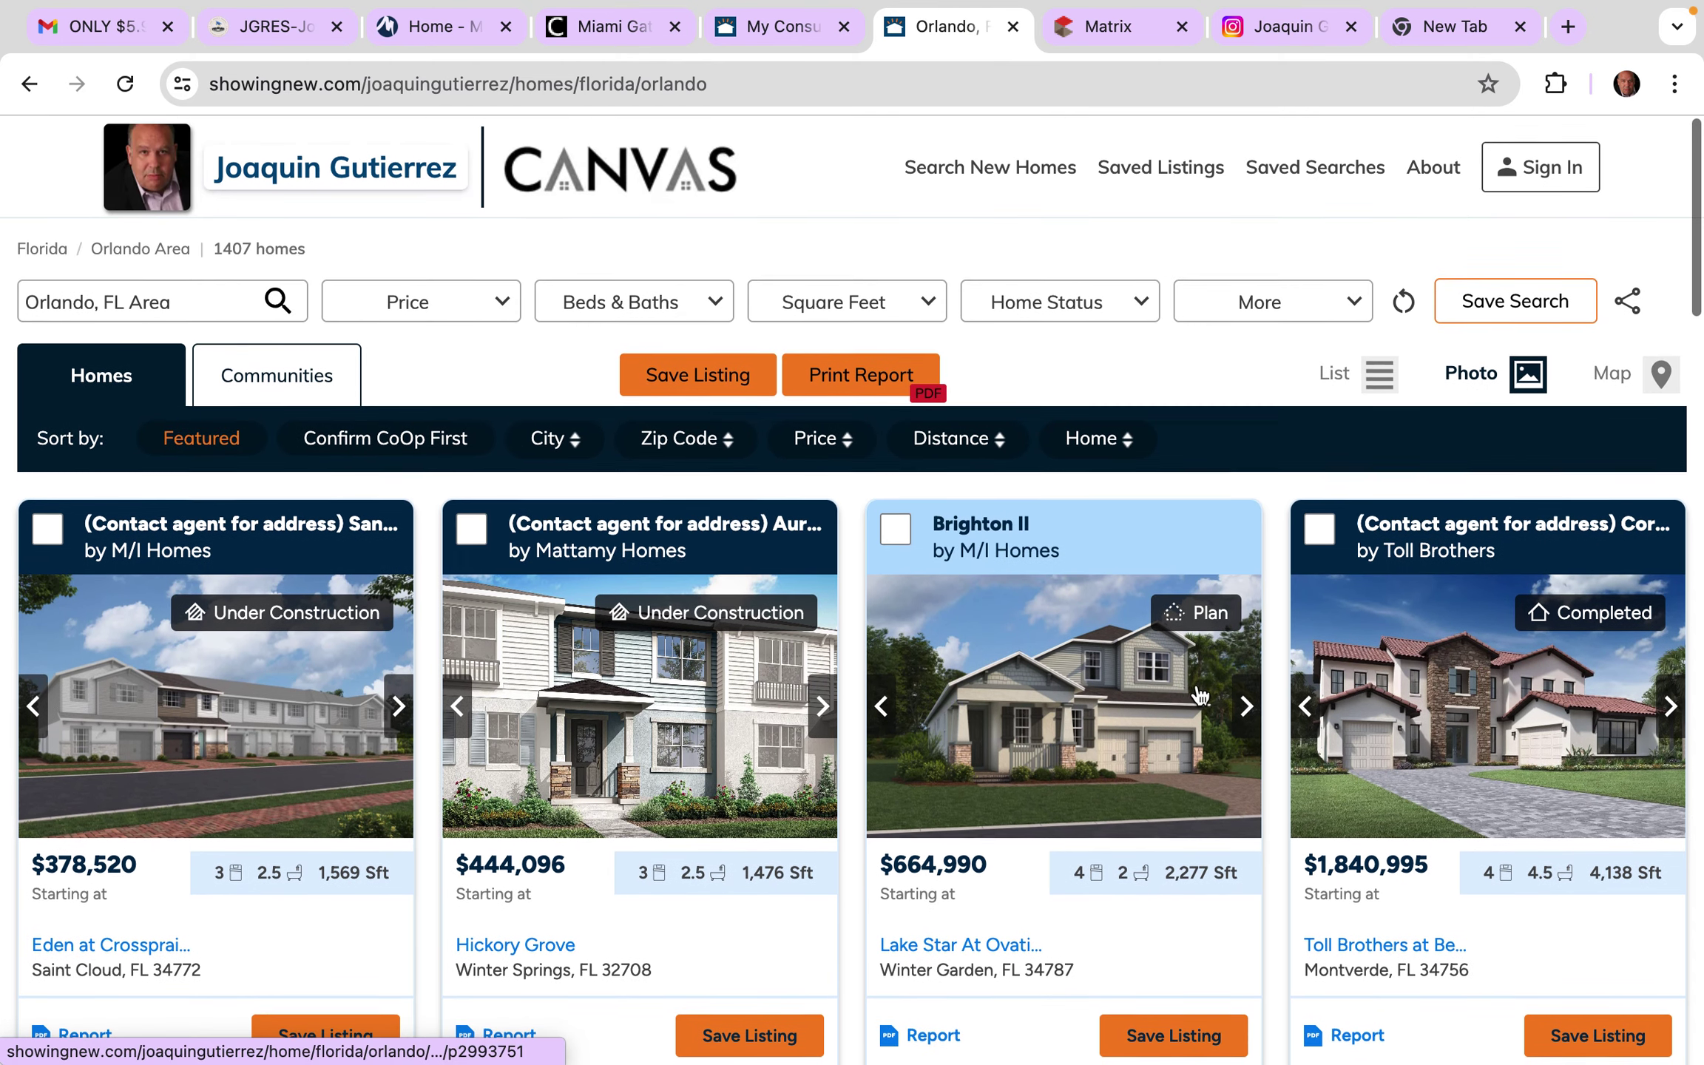
Step: Open the $664,990 Brighton II listing in Winter Garden and select its URL
left_click(1084, 522)
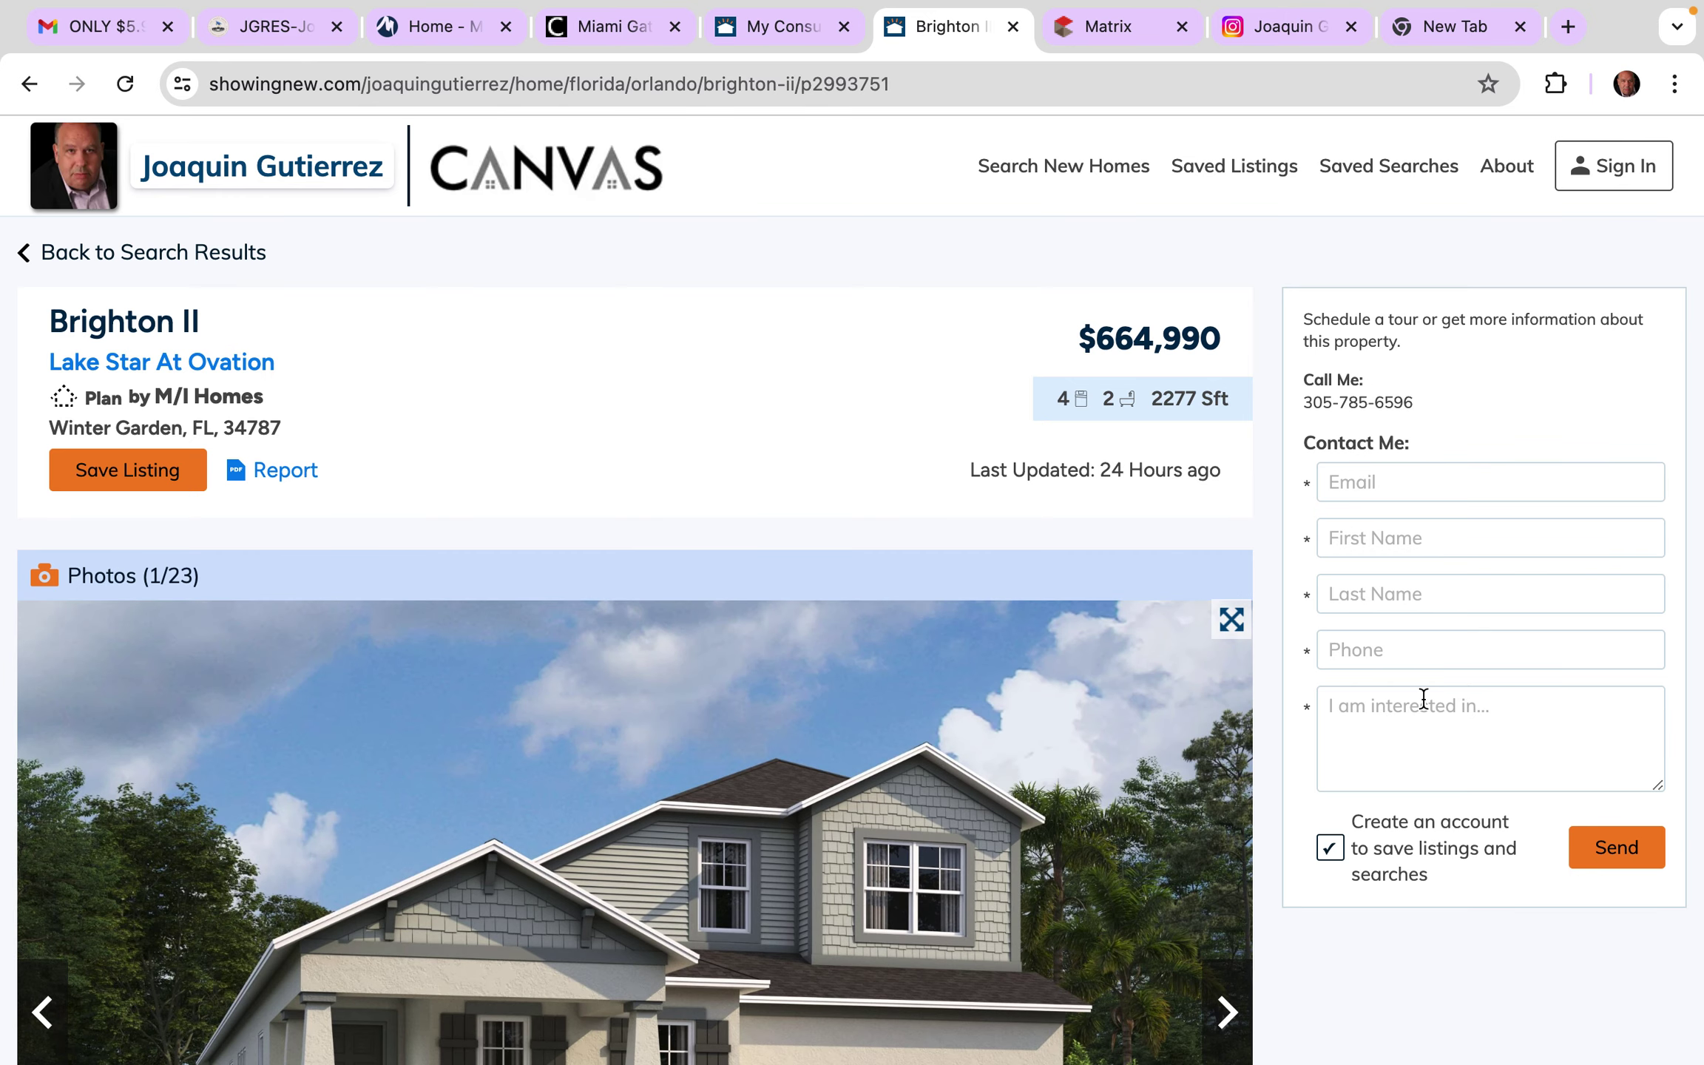
scroll(769, 686, "down", 10)
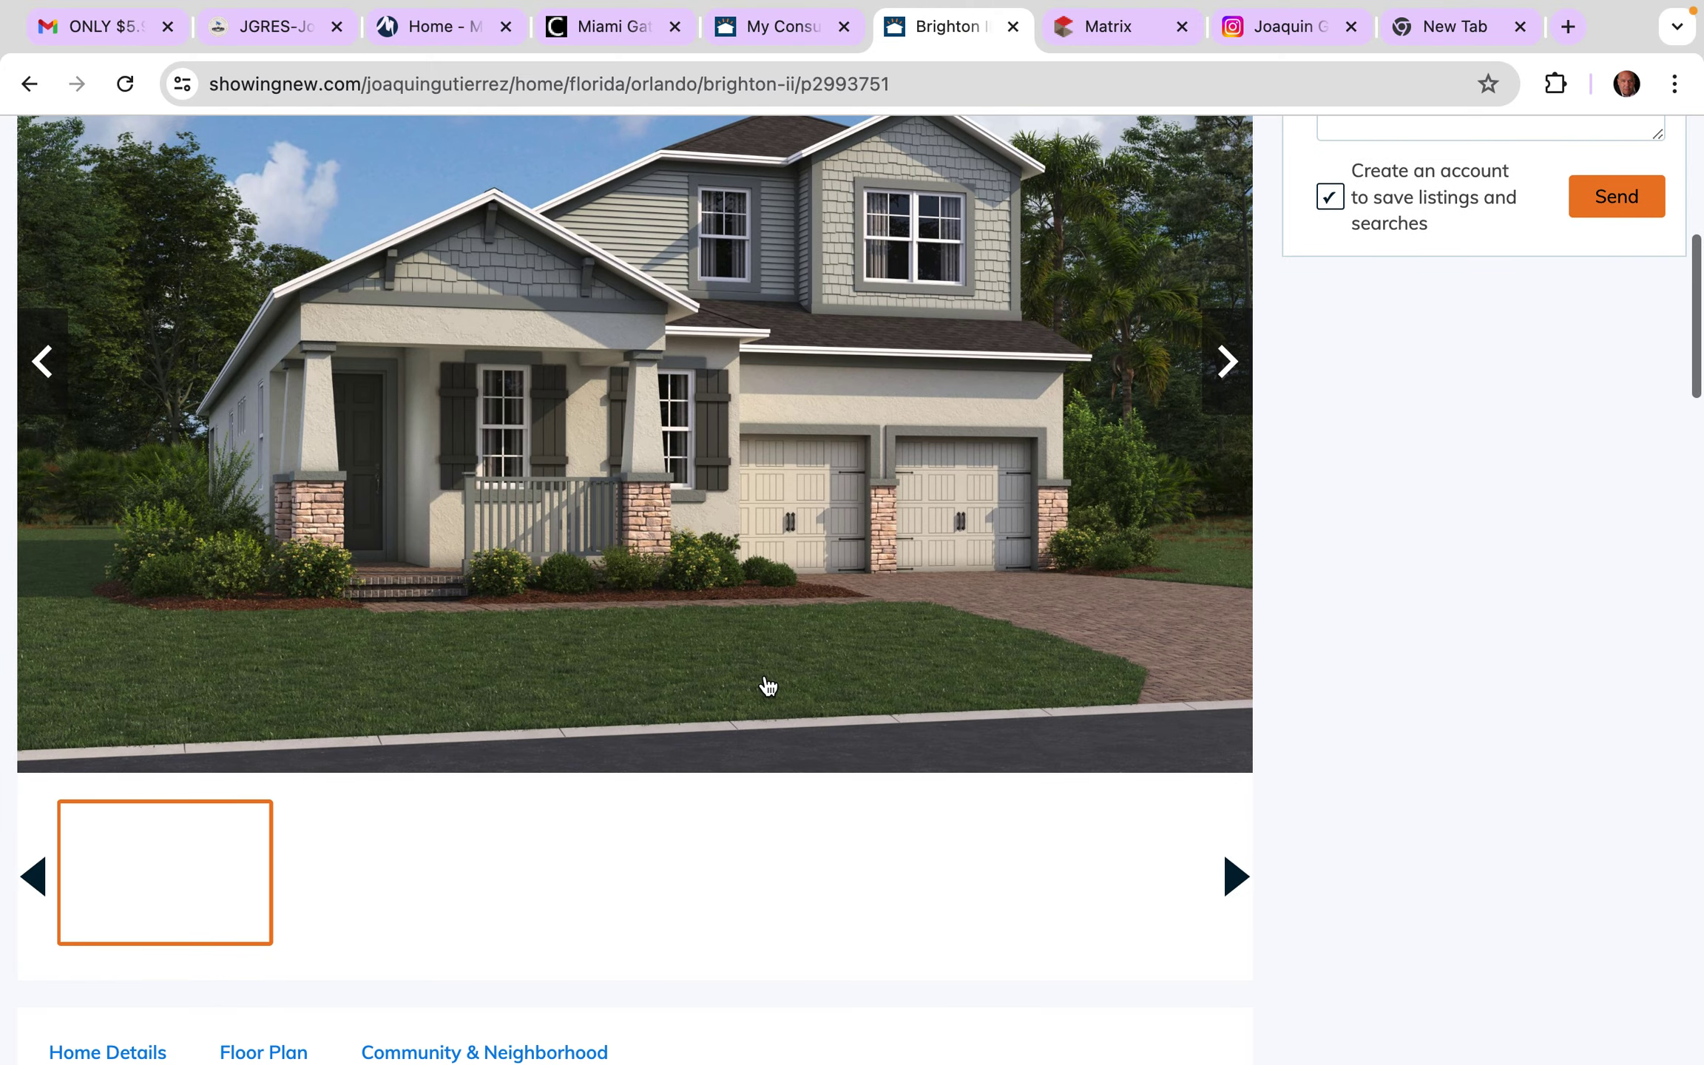
scroll(768, 687, "up", 10)
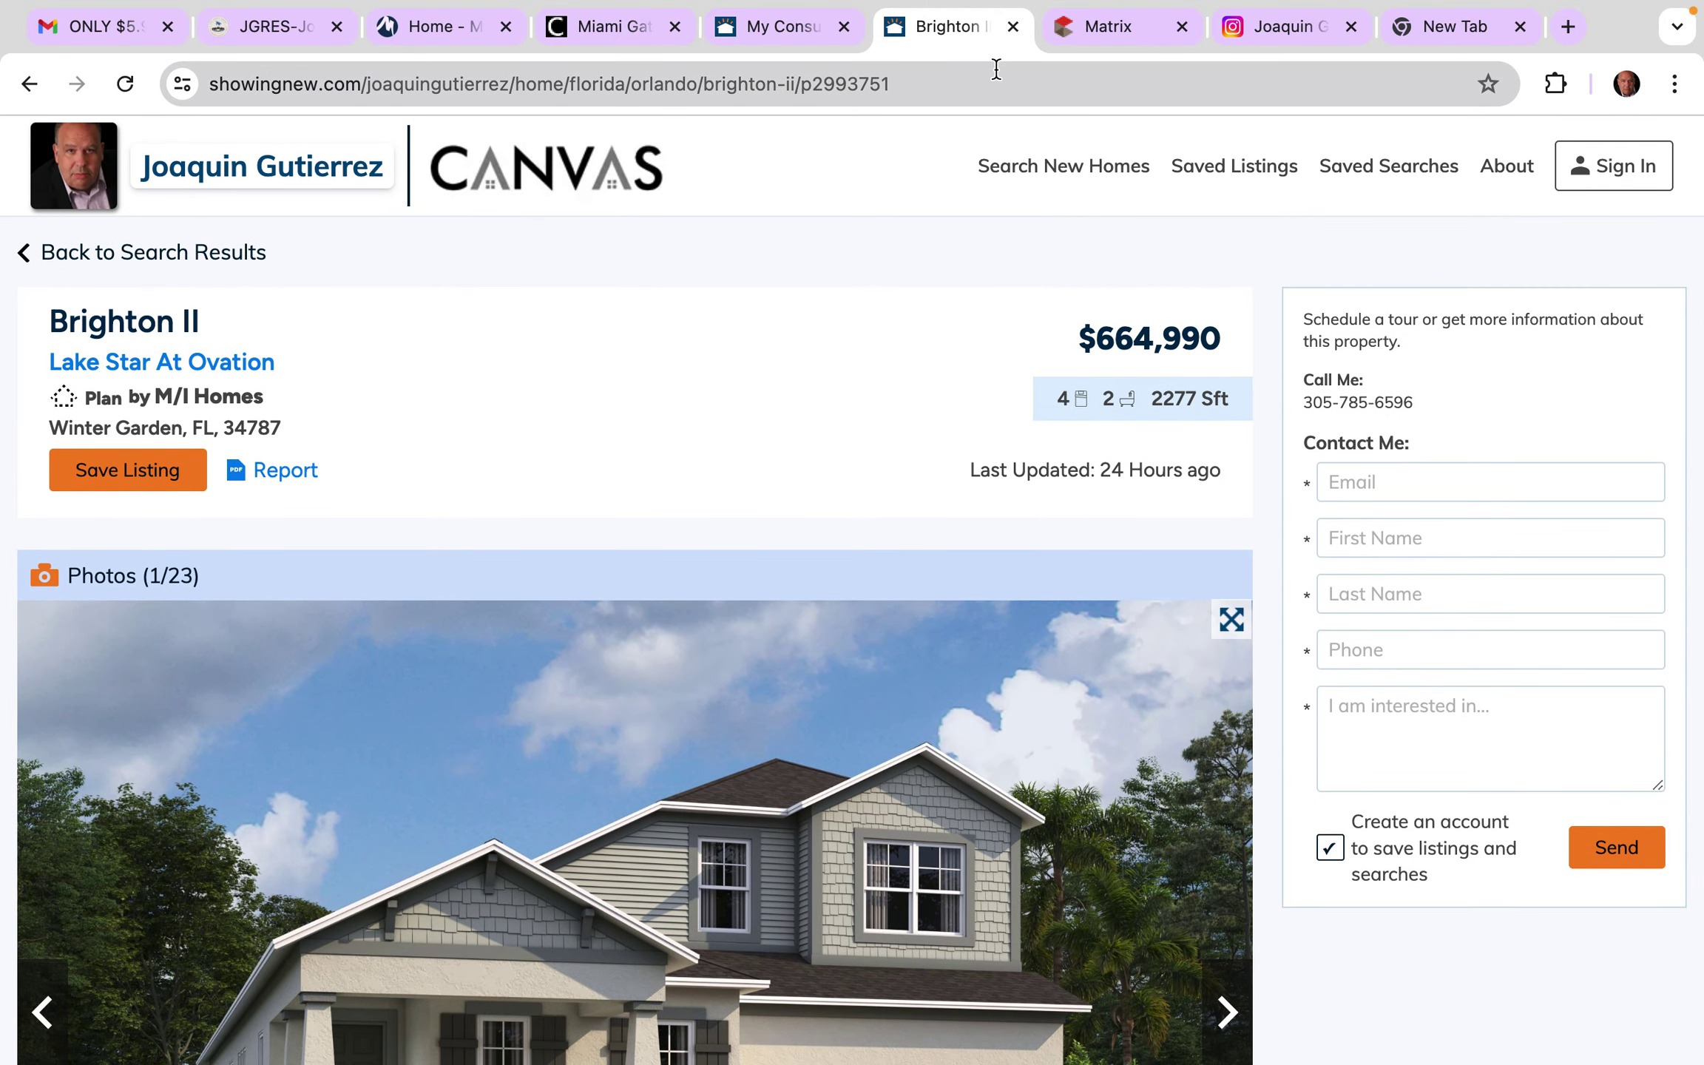
left_click(991, 80)
key("super+c")
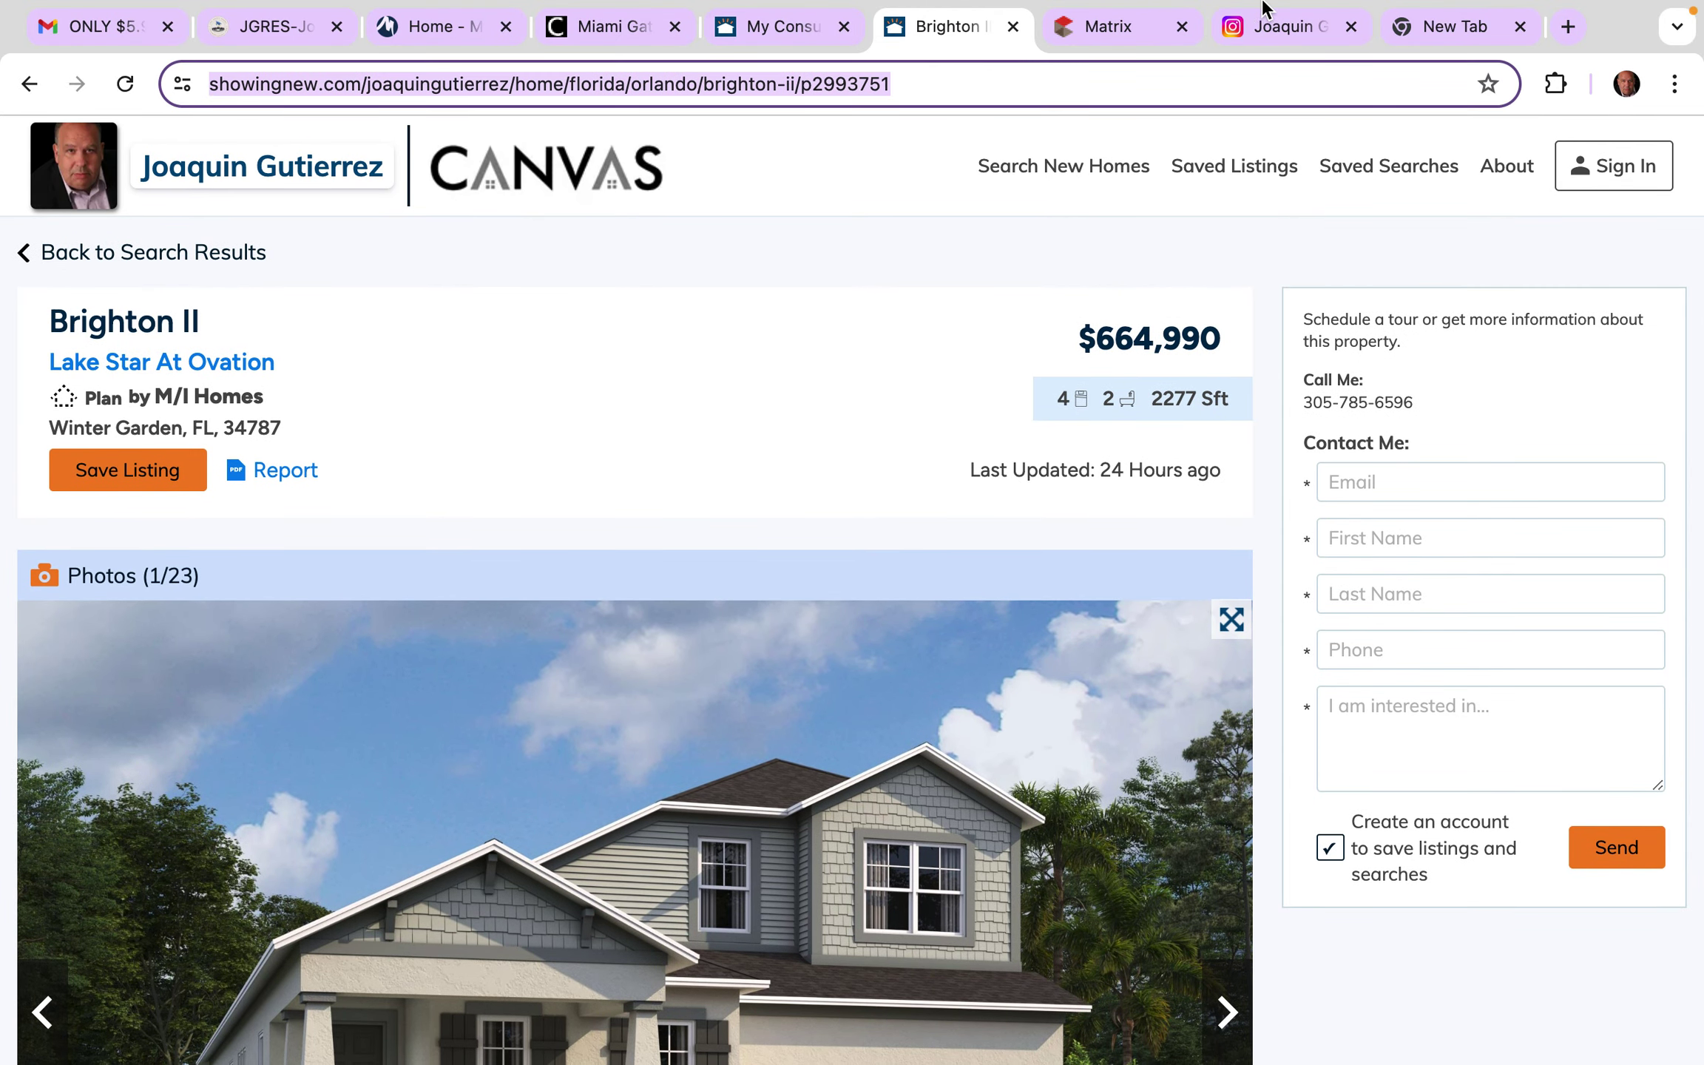
Step: In a new facebook.com tab, paste the Brighton II listing link into a post and publish it
left_click(1568, 27)
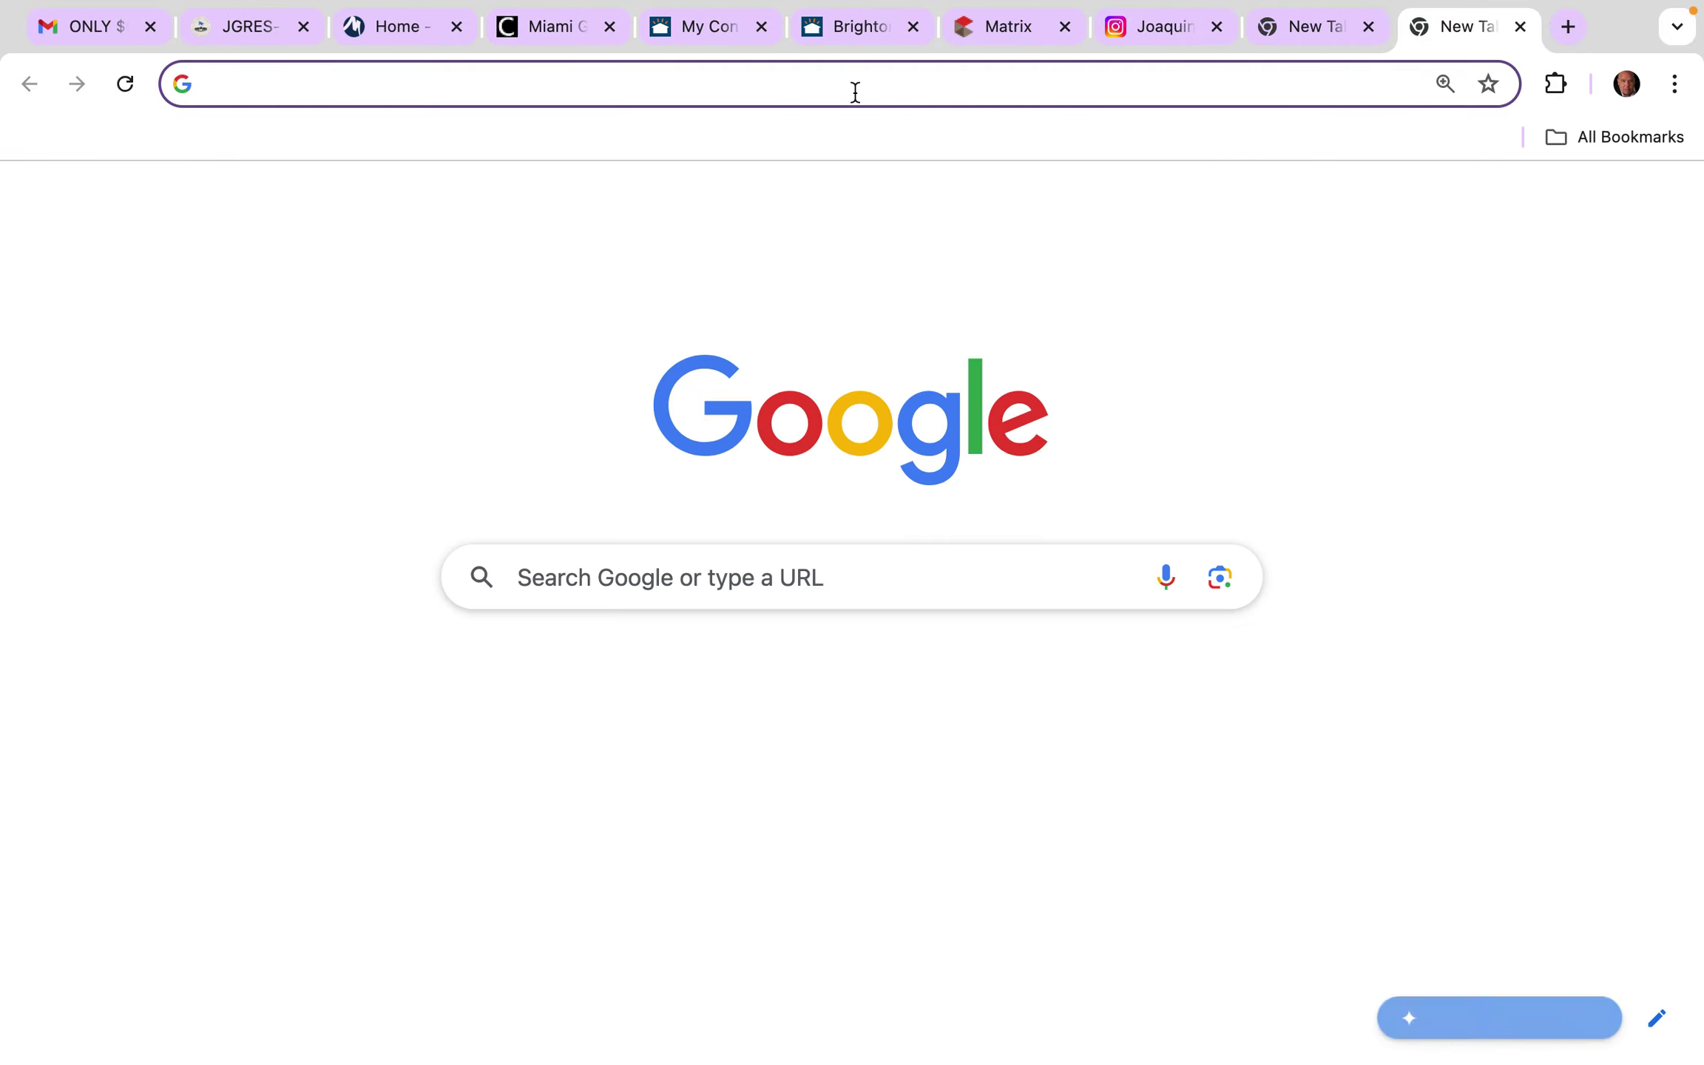
type("facebook.com")
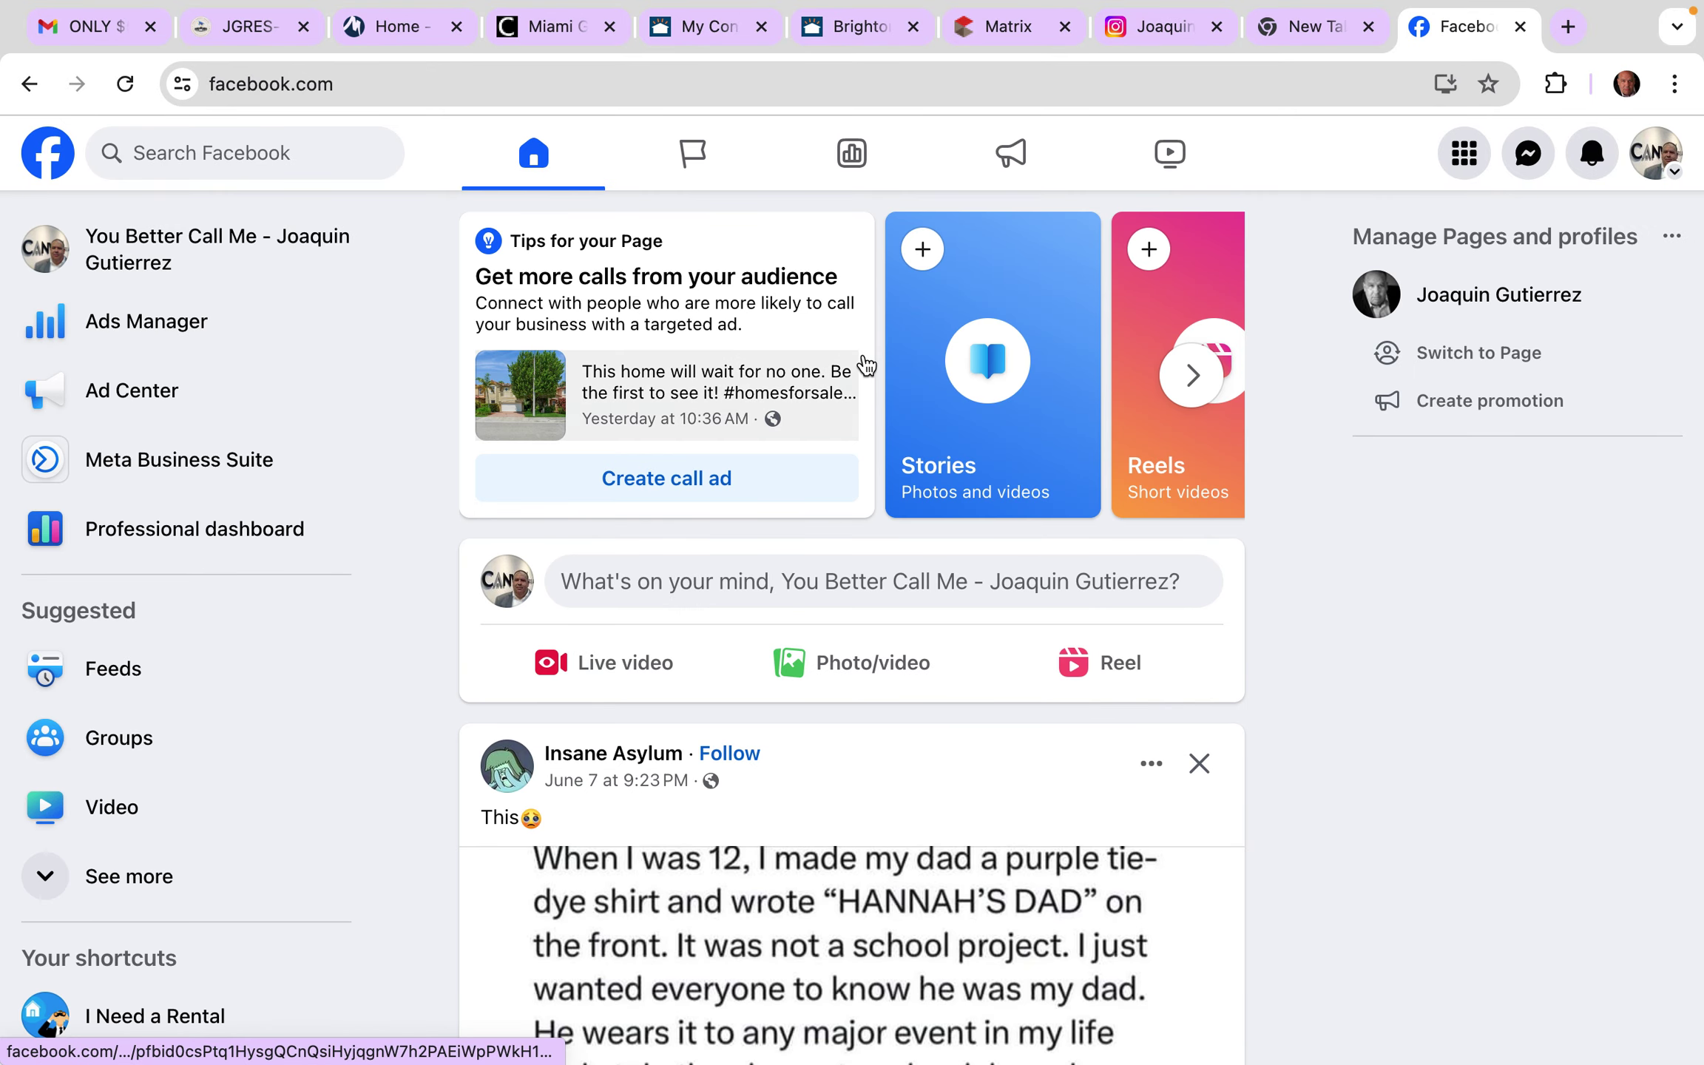
left_click(782, 580)
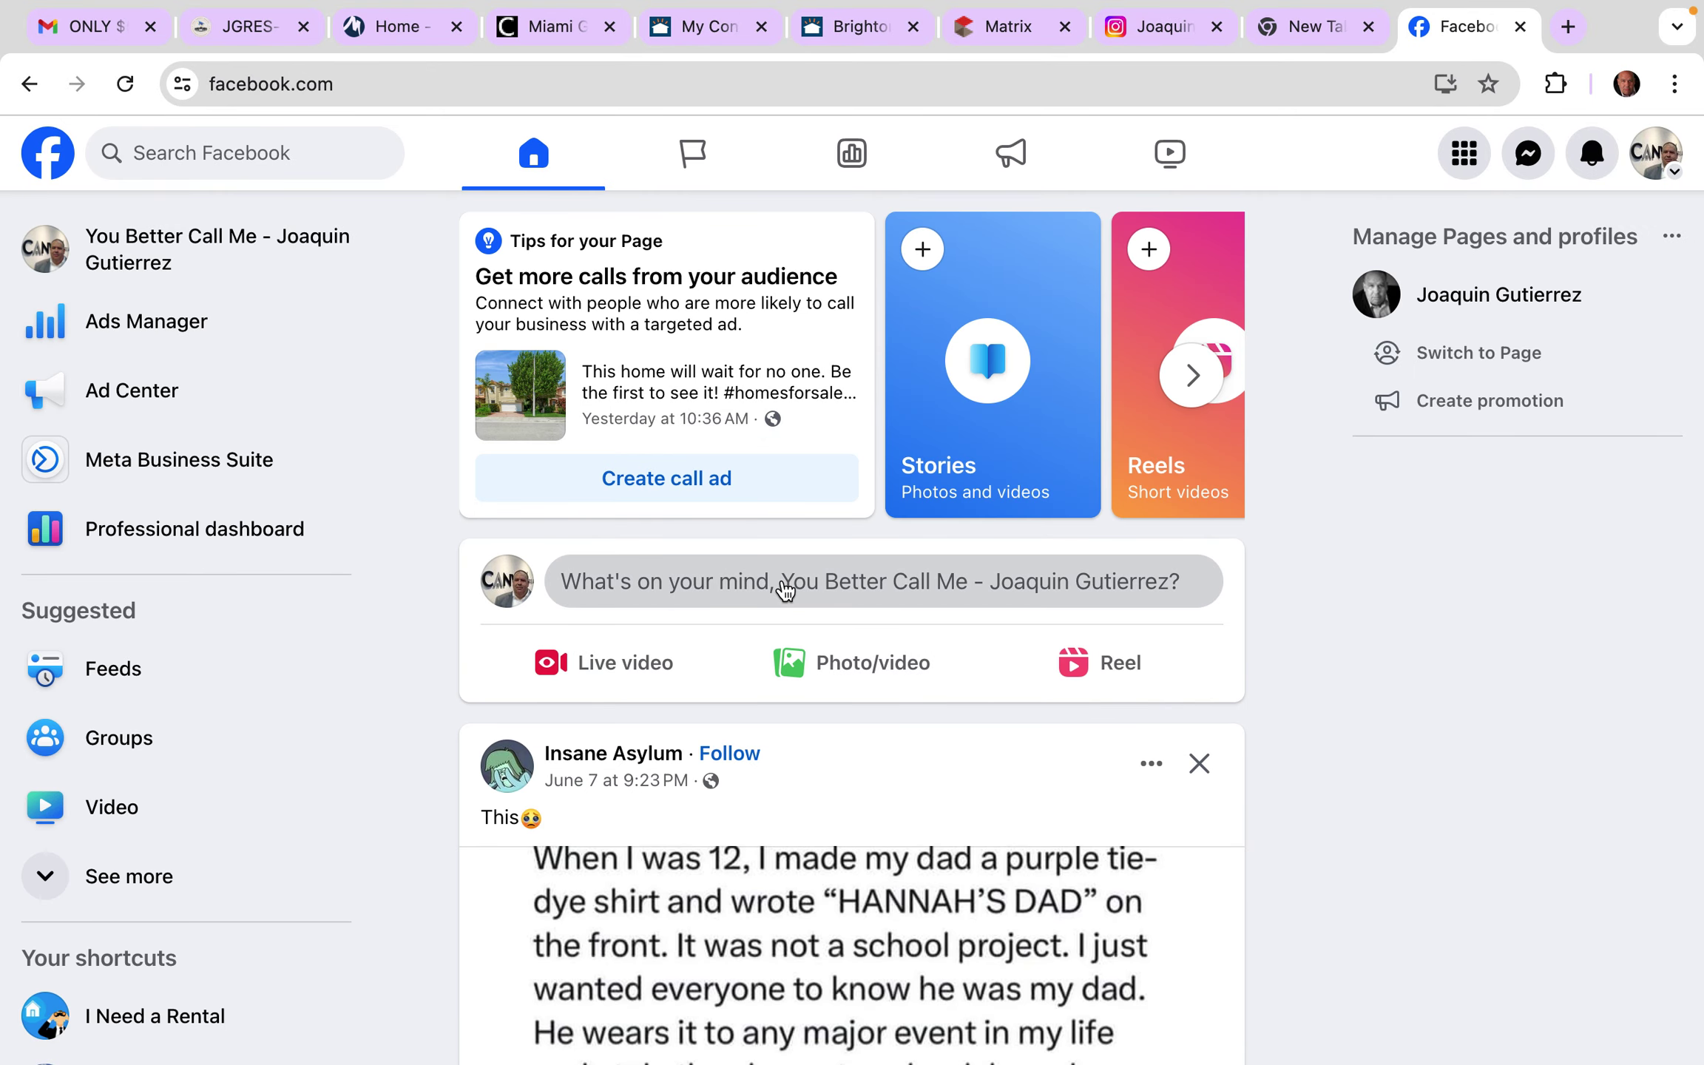
right_click(727, 452)
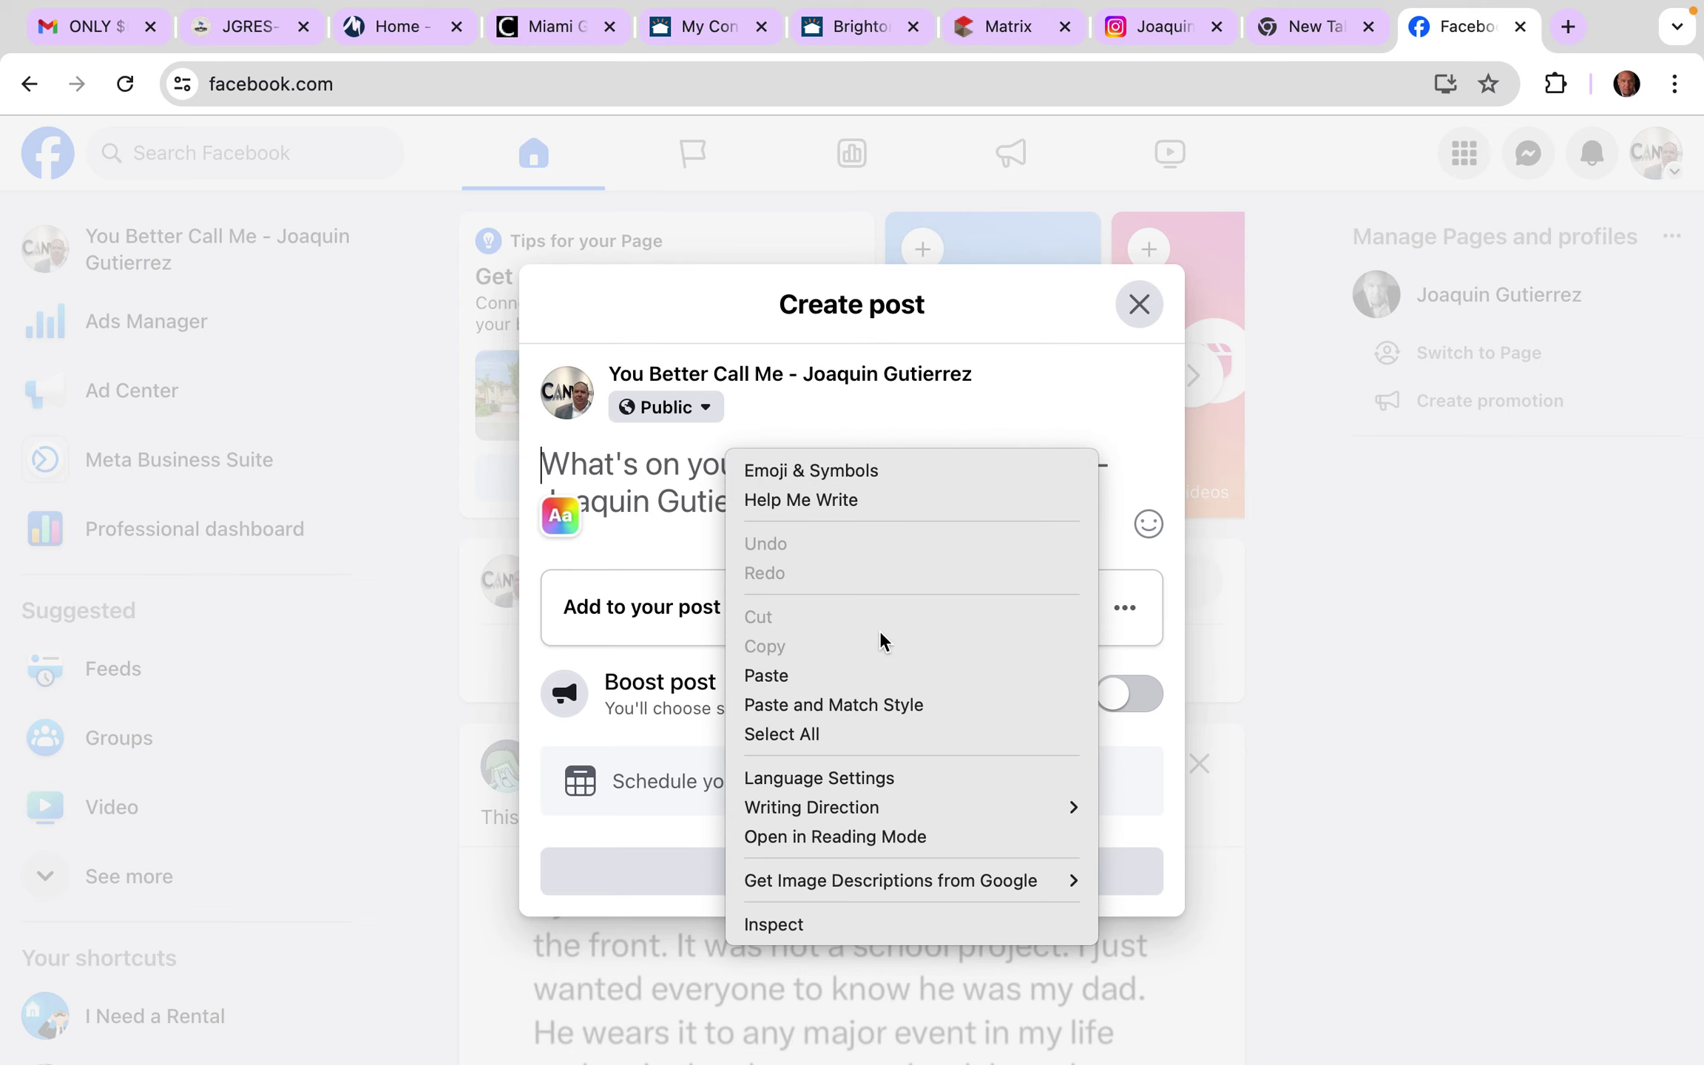
left_click(860, 673)
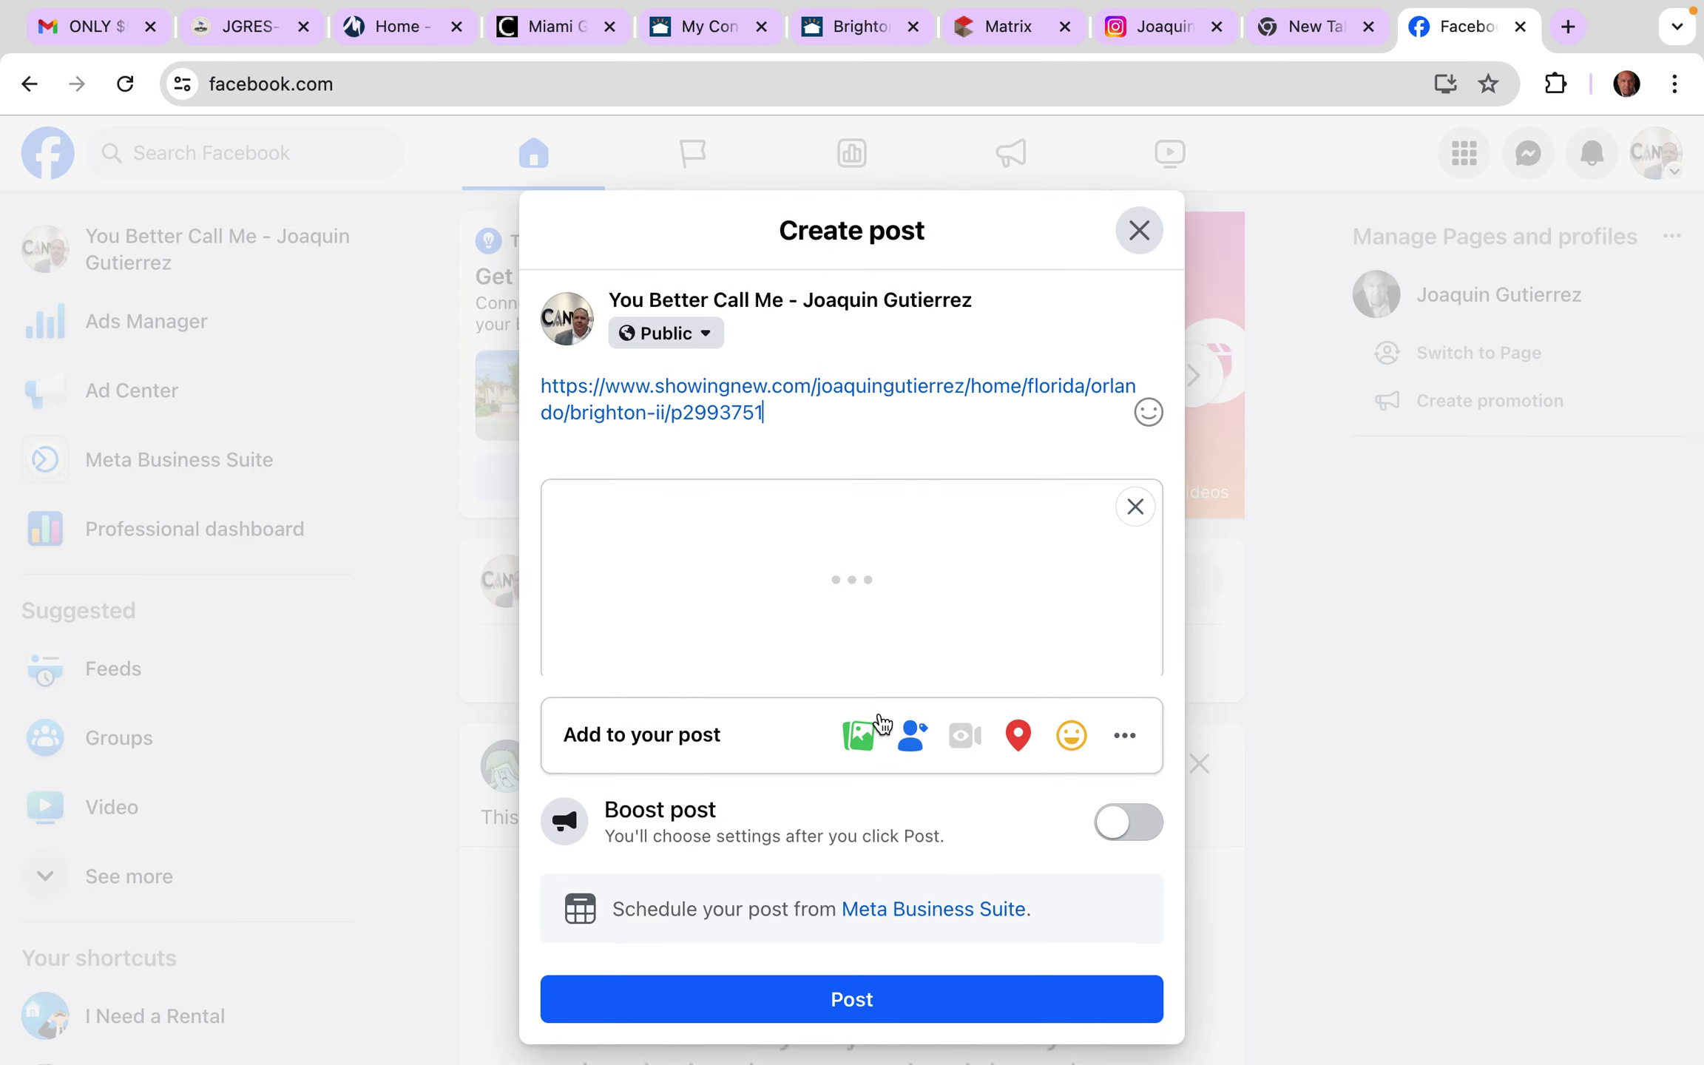
left_click(882, 1008)
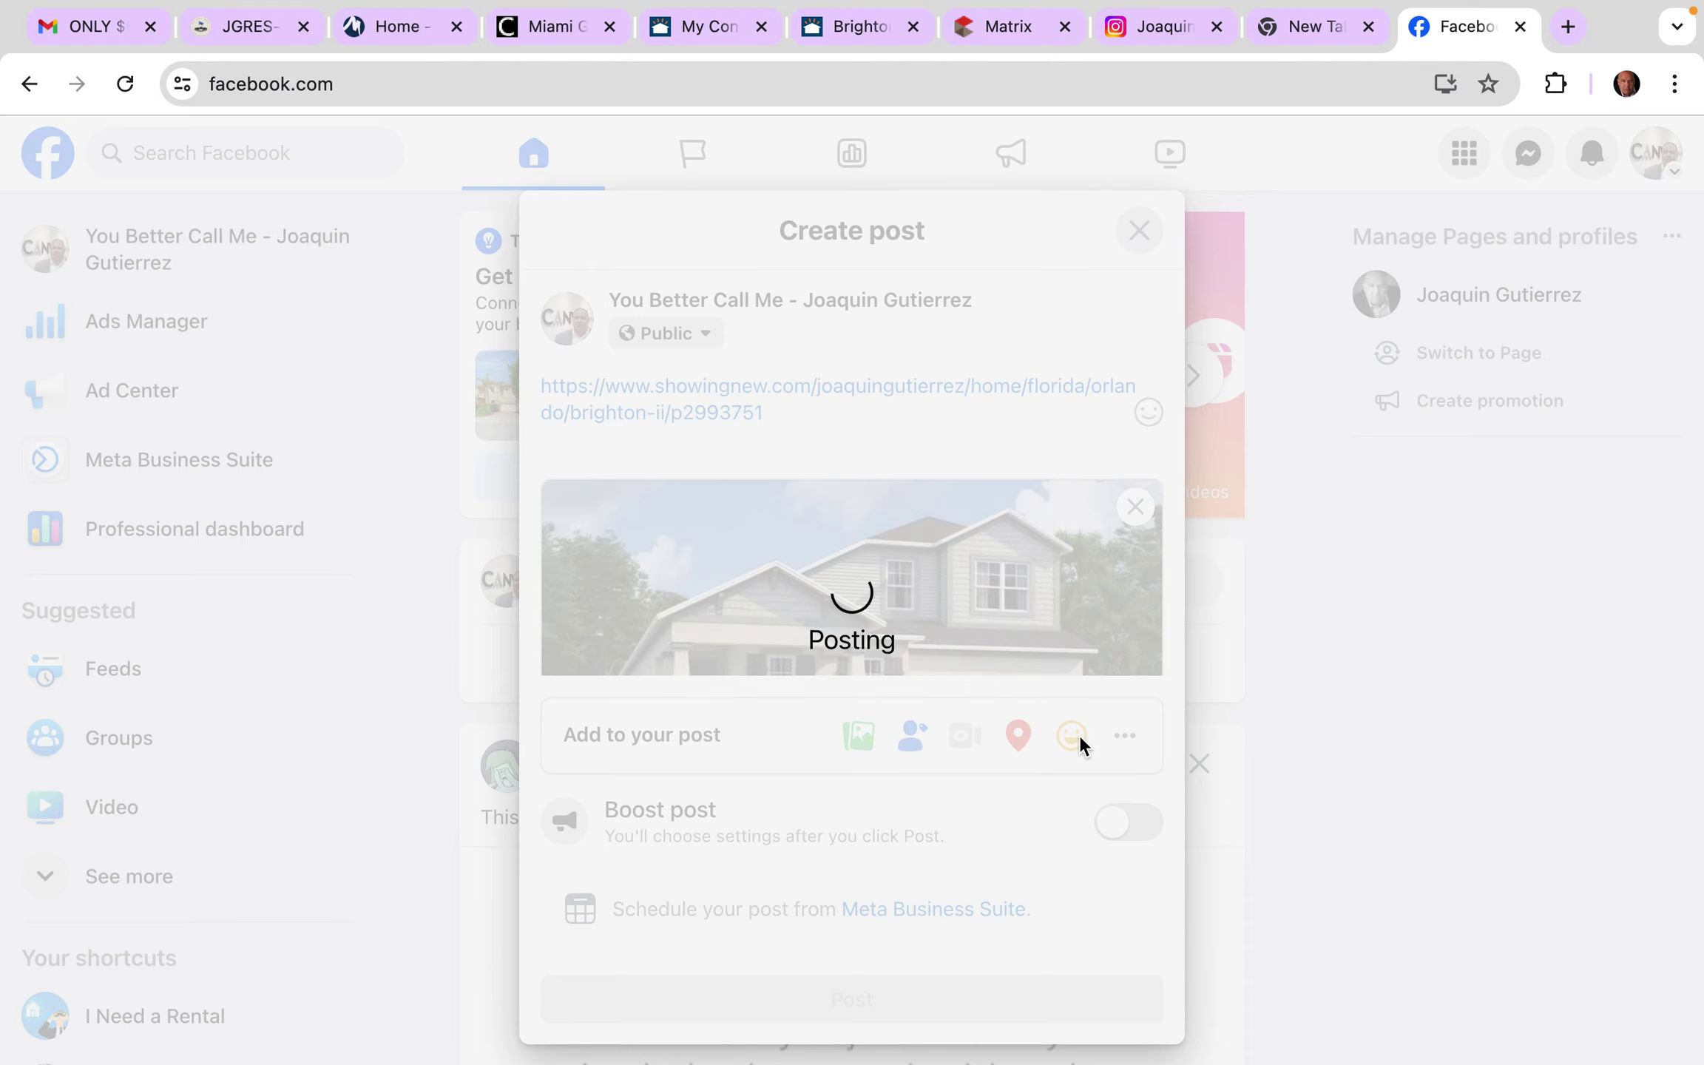
scroll(991, 649, "down", 7)
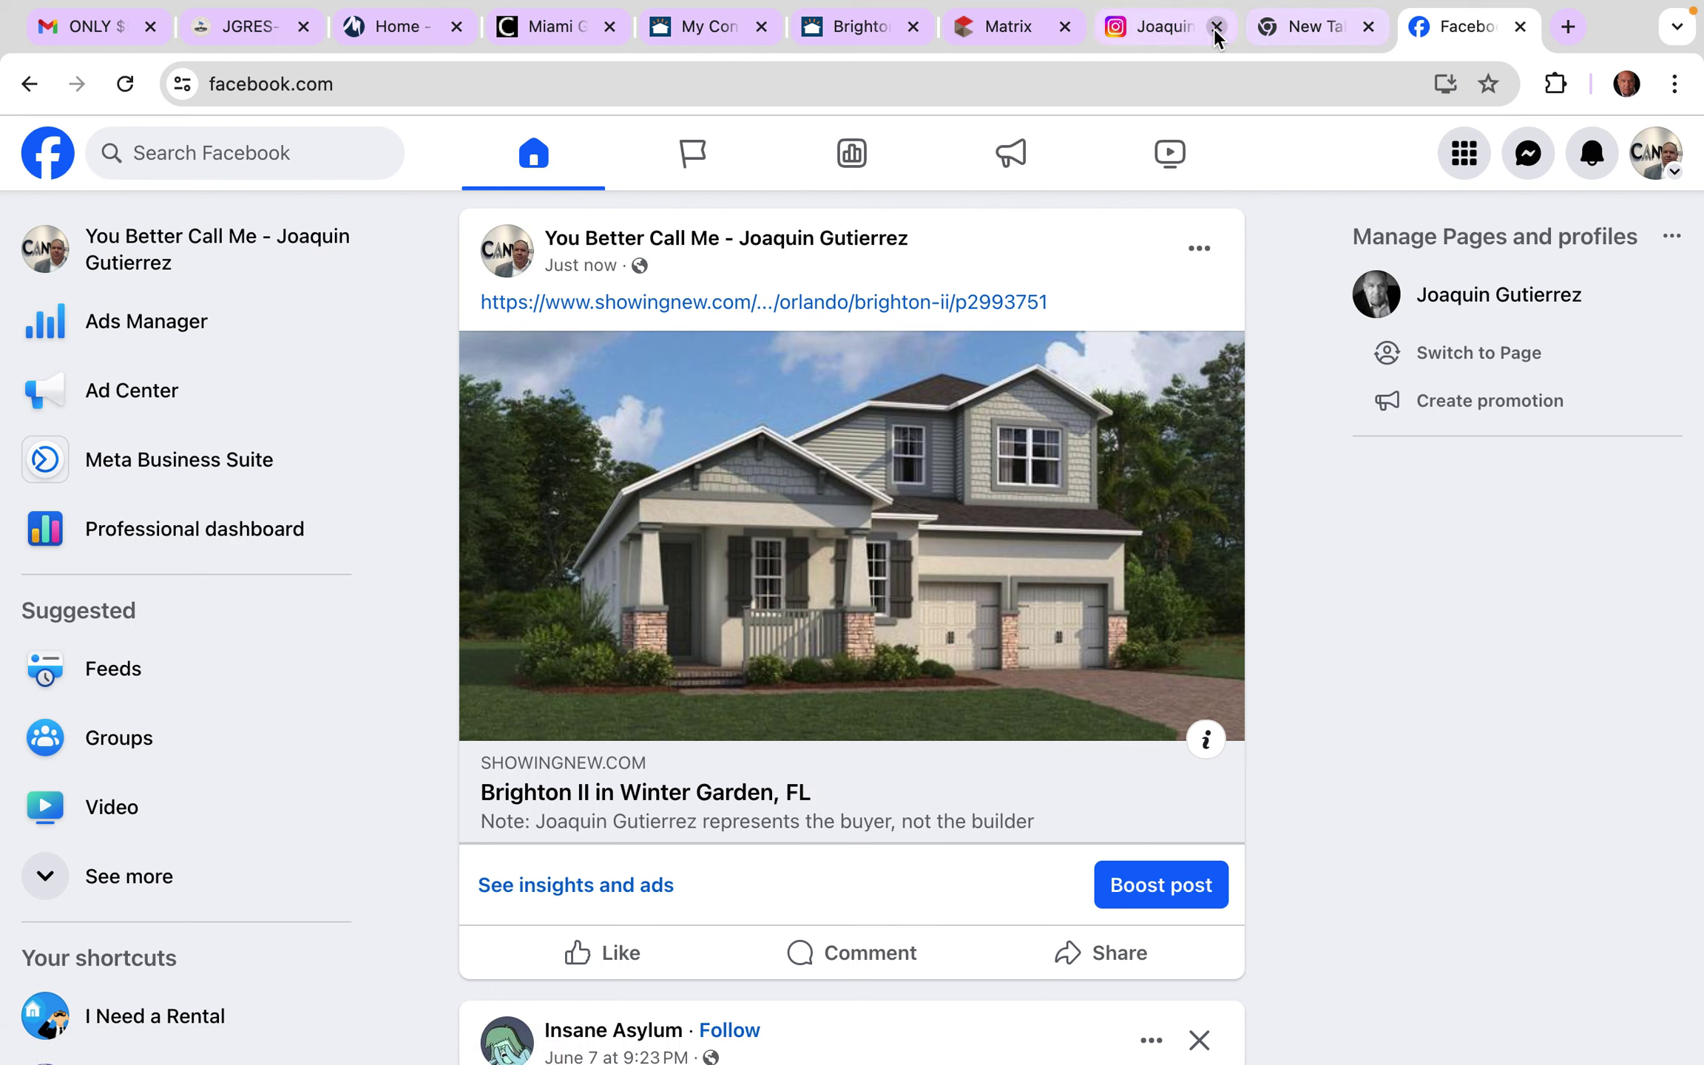
Step: Reopen the closed Brighton II listing tab with Cmd+Shift+T
left_click(833, 25)
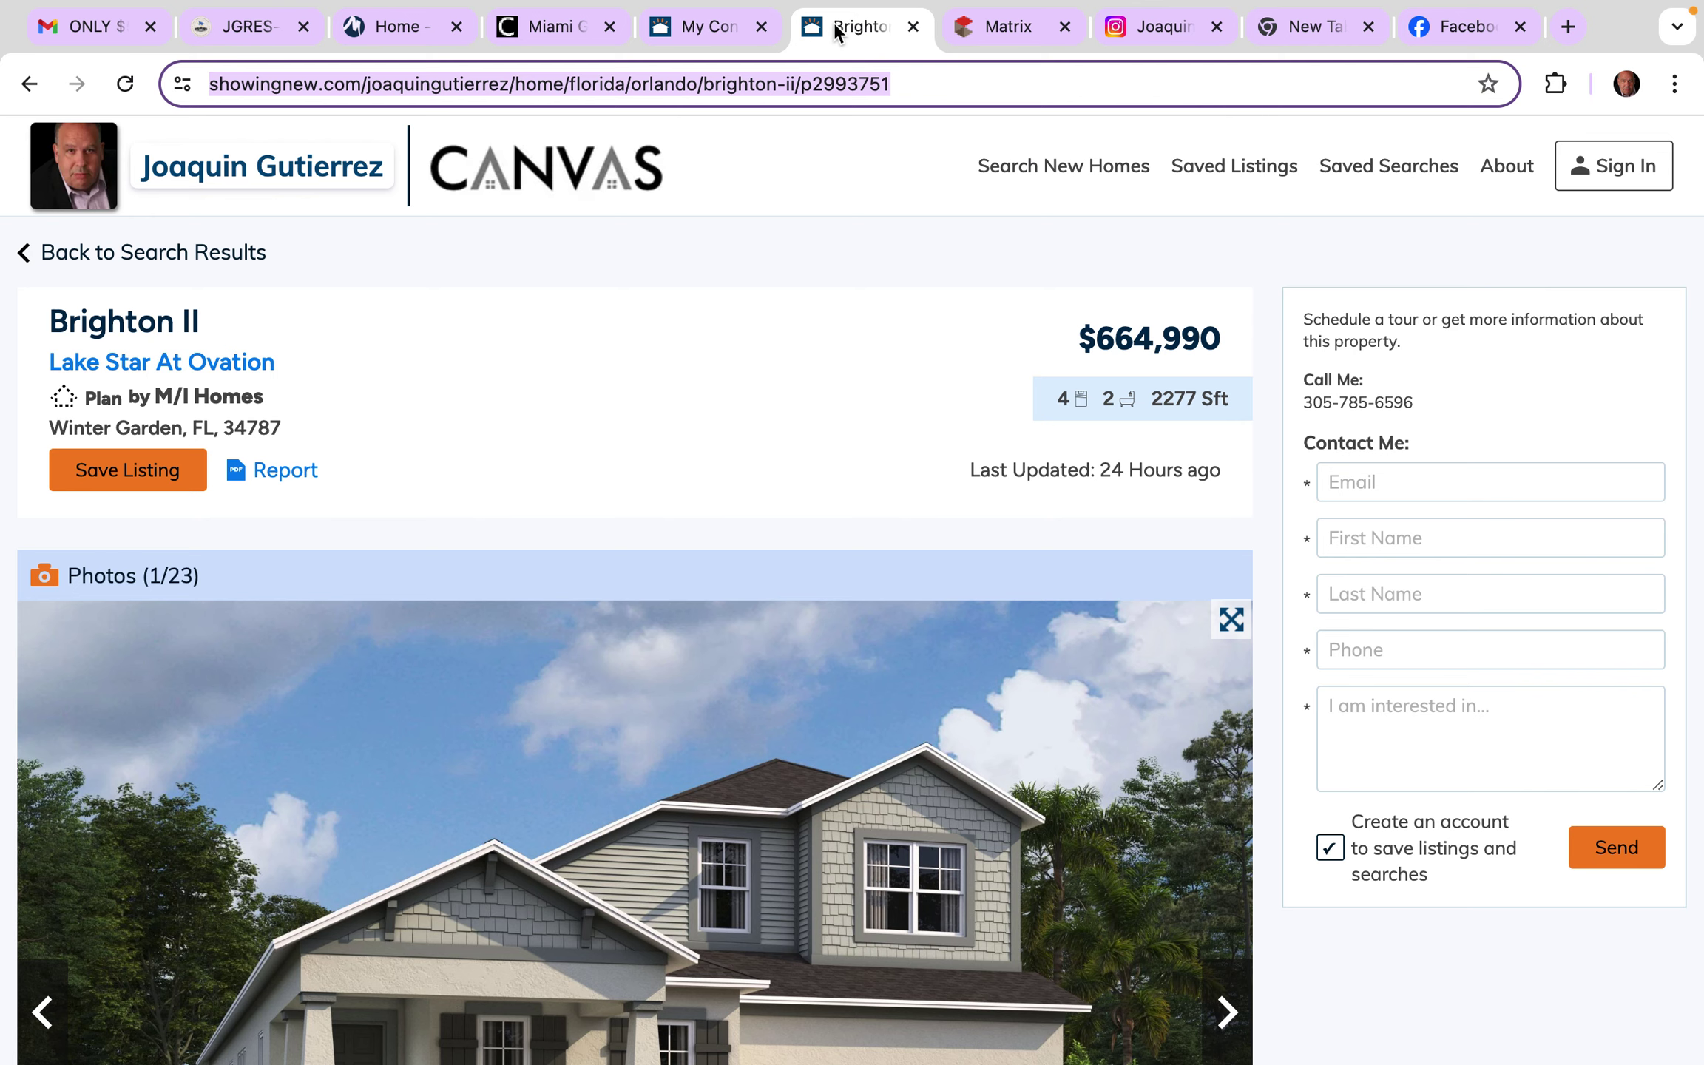
left_click(914, 26)
left_click(795, 25)
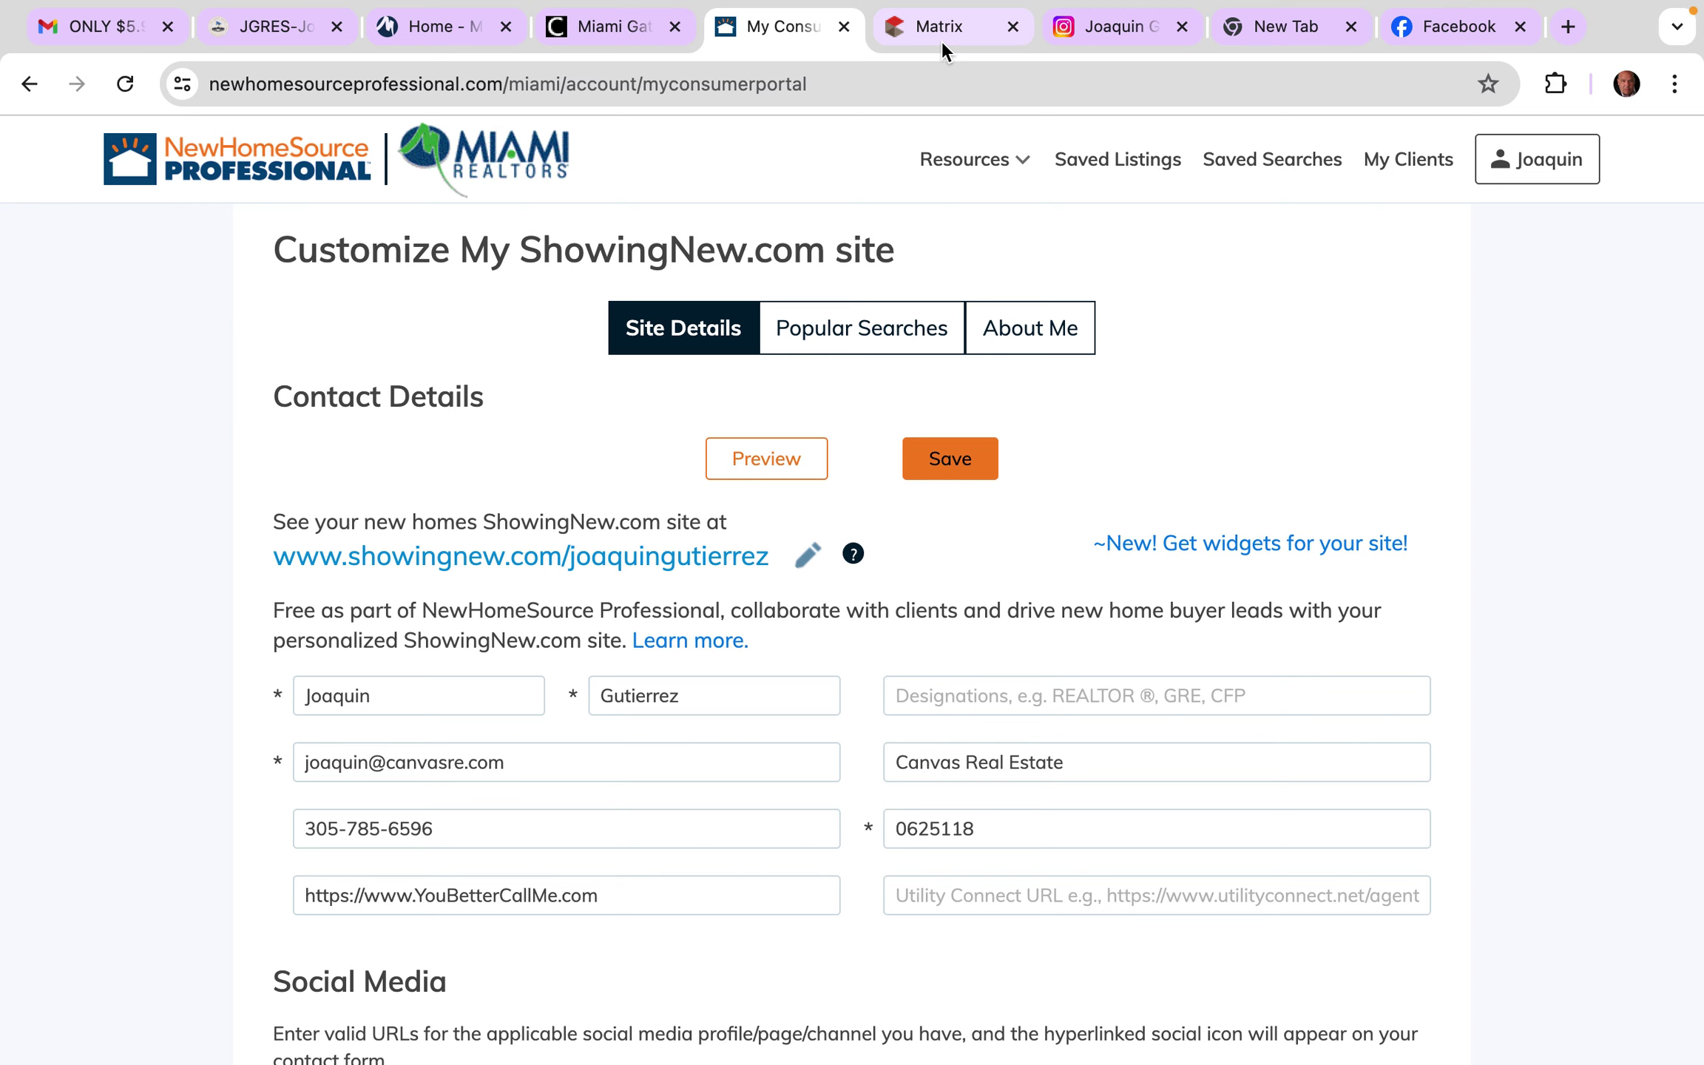
key("super+shift+t")
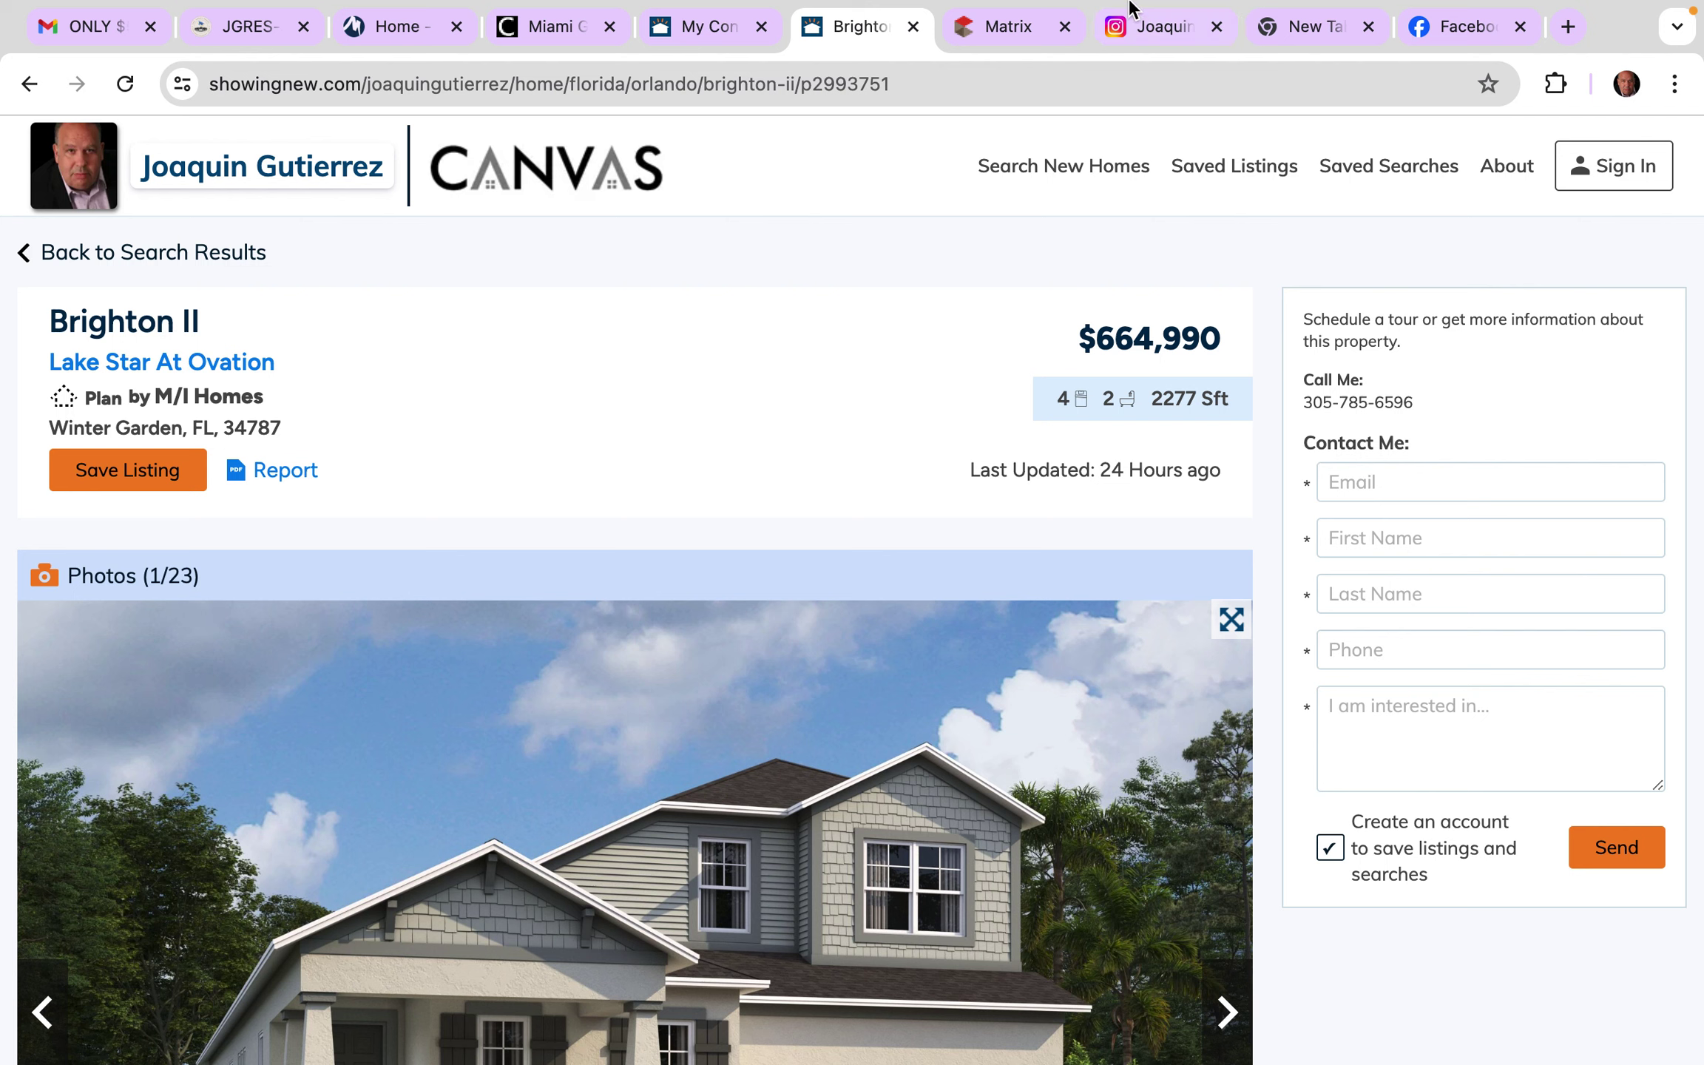
mouse_move(1092, 4)
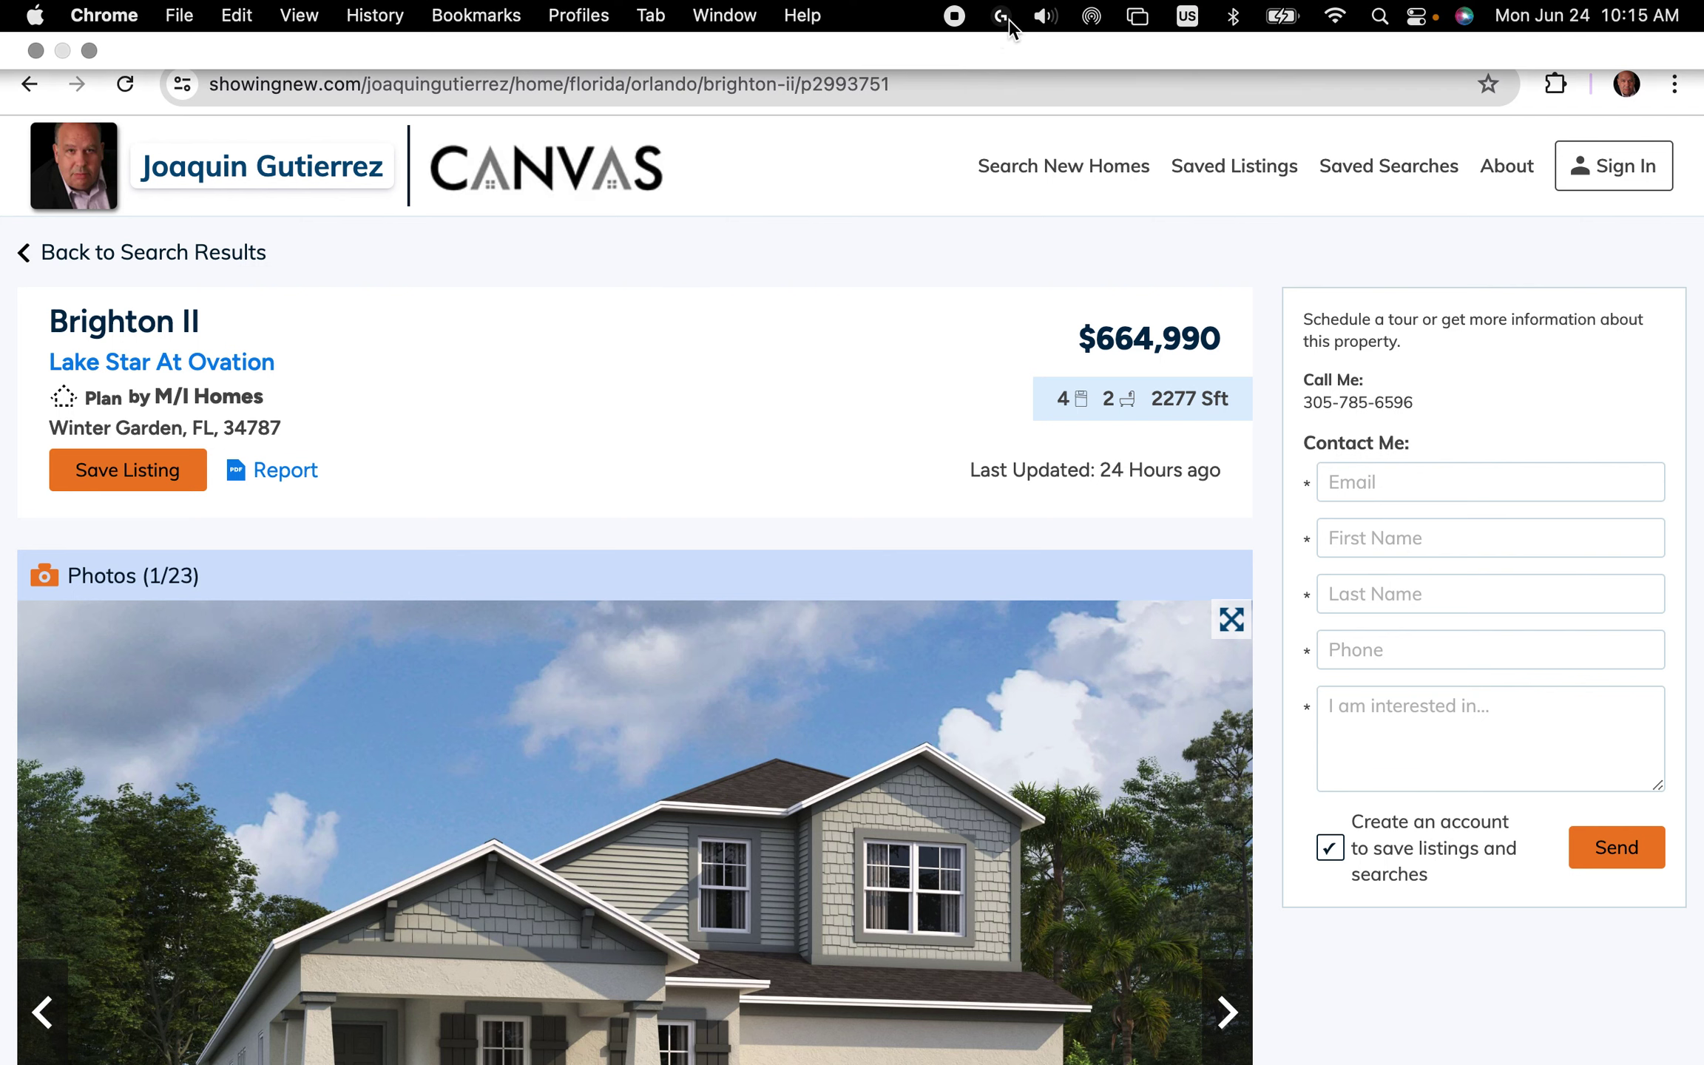